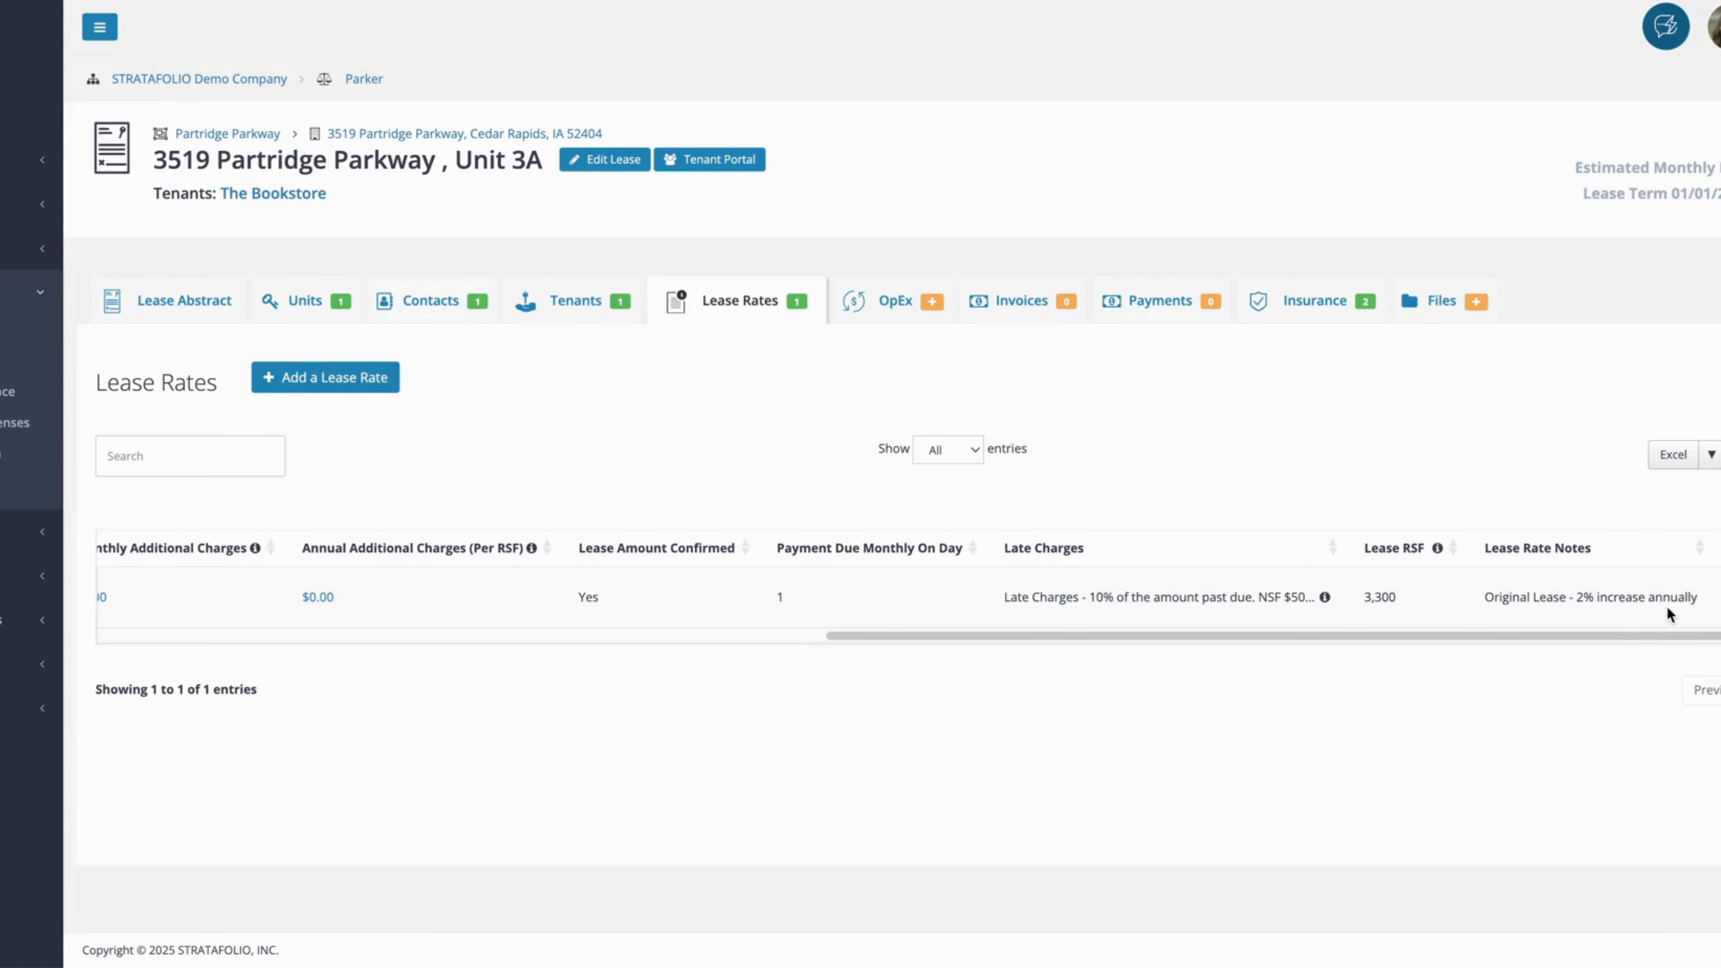
# Edit the existing lease rate to use a custom date range with the end date set to 12/31/2025.
pyautogui.moveTo(1669, 633); pyautogui.dragTo(733, 641)
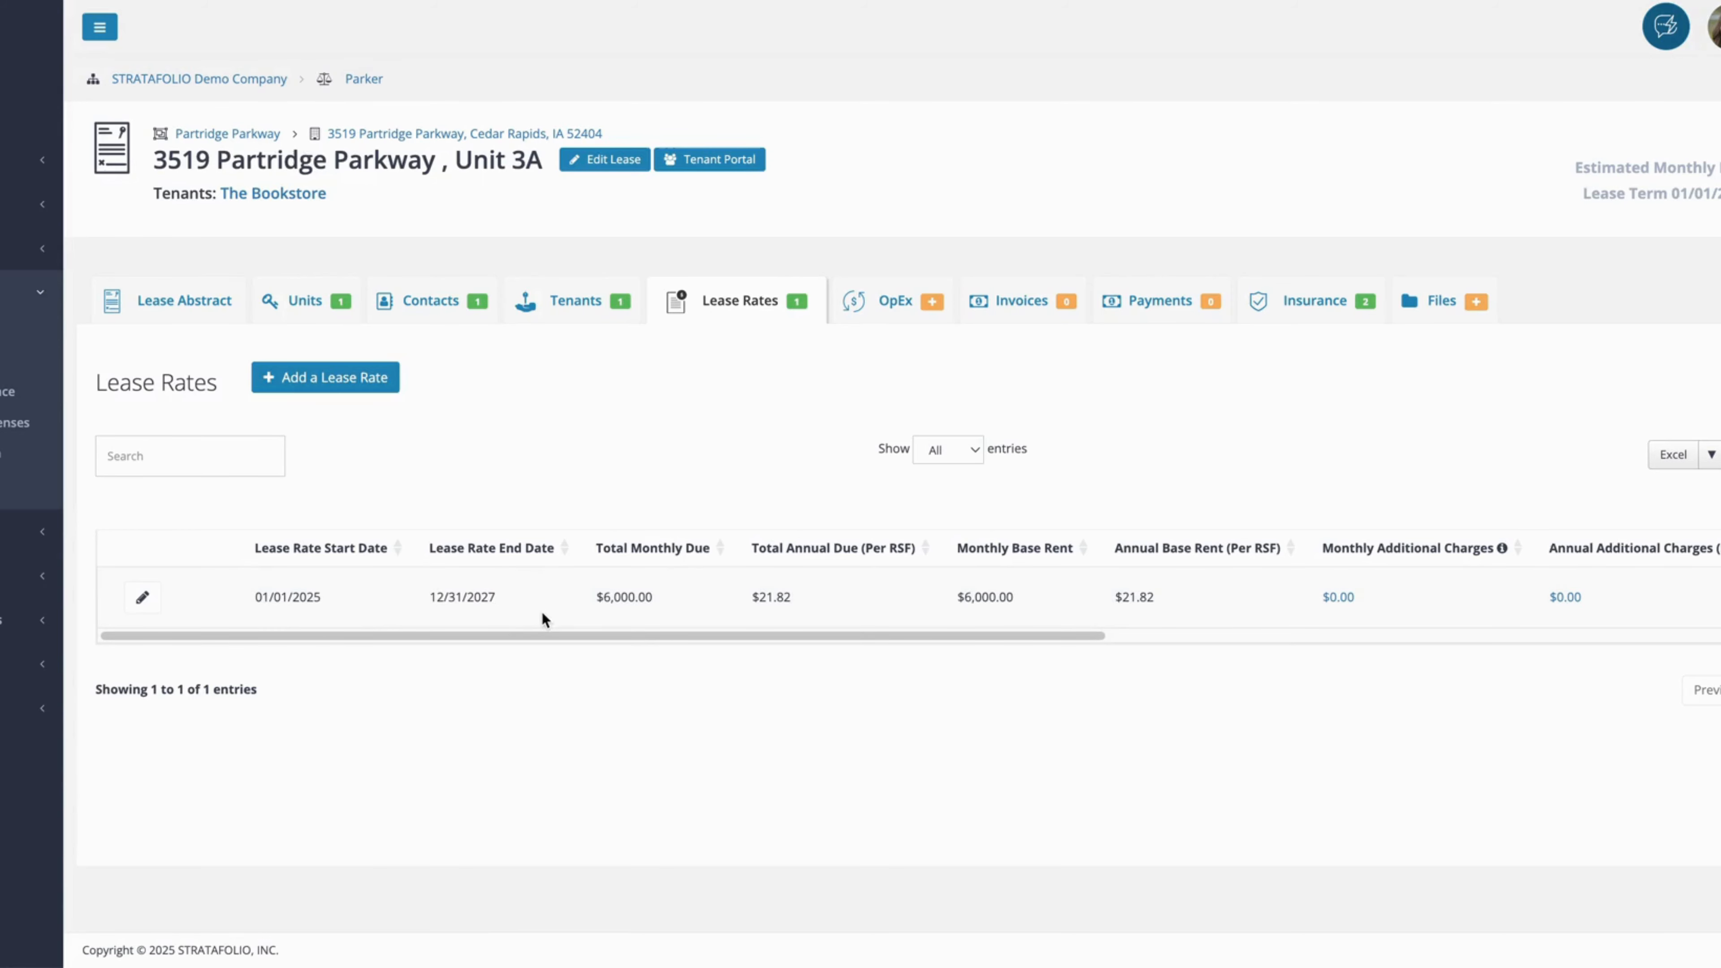
pyautogui.click(142, 598)
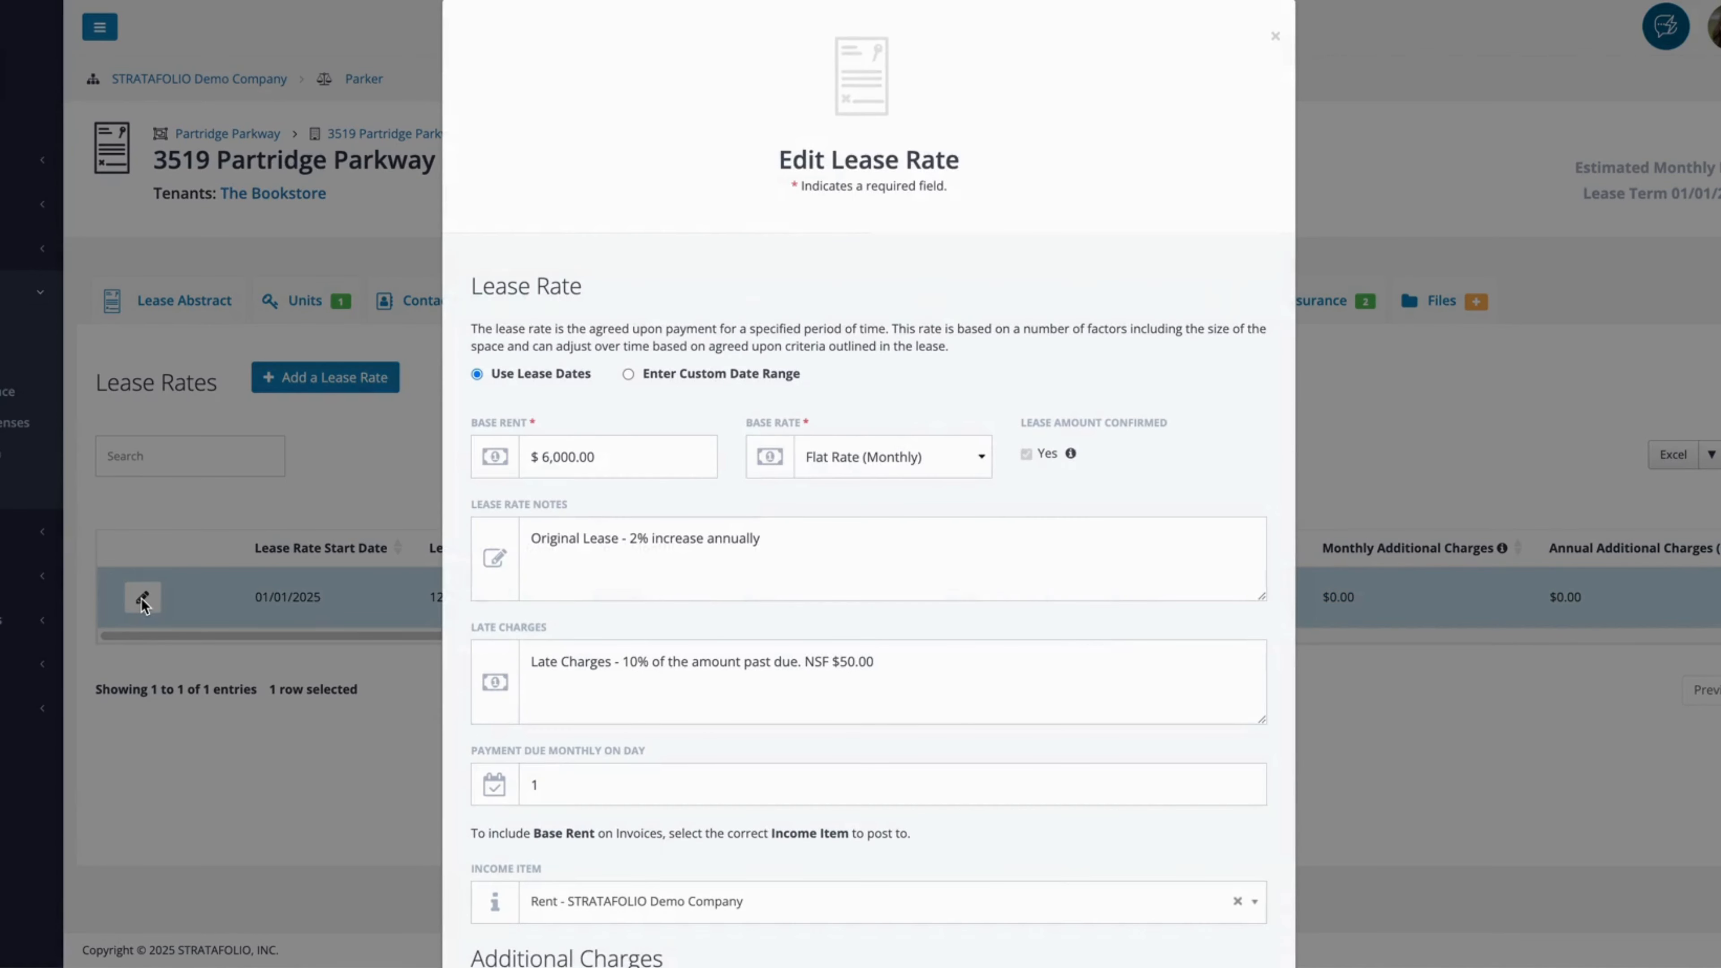
pyautogui.click(668, 374)
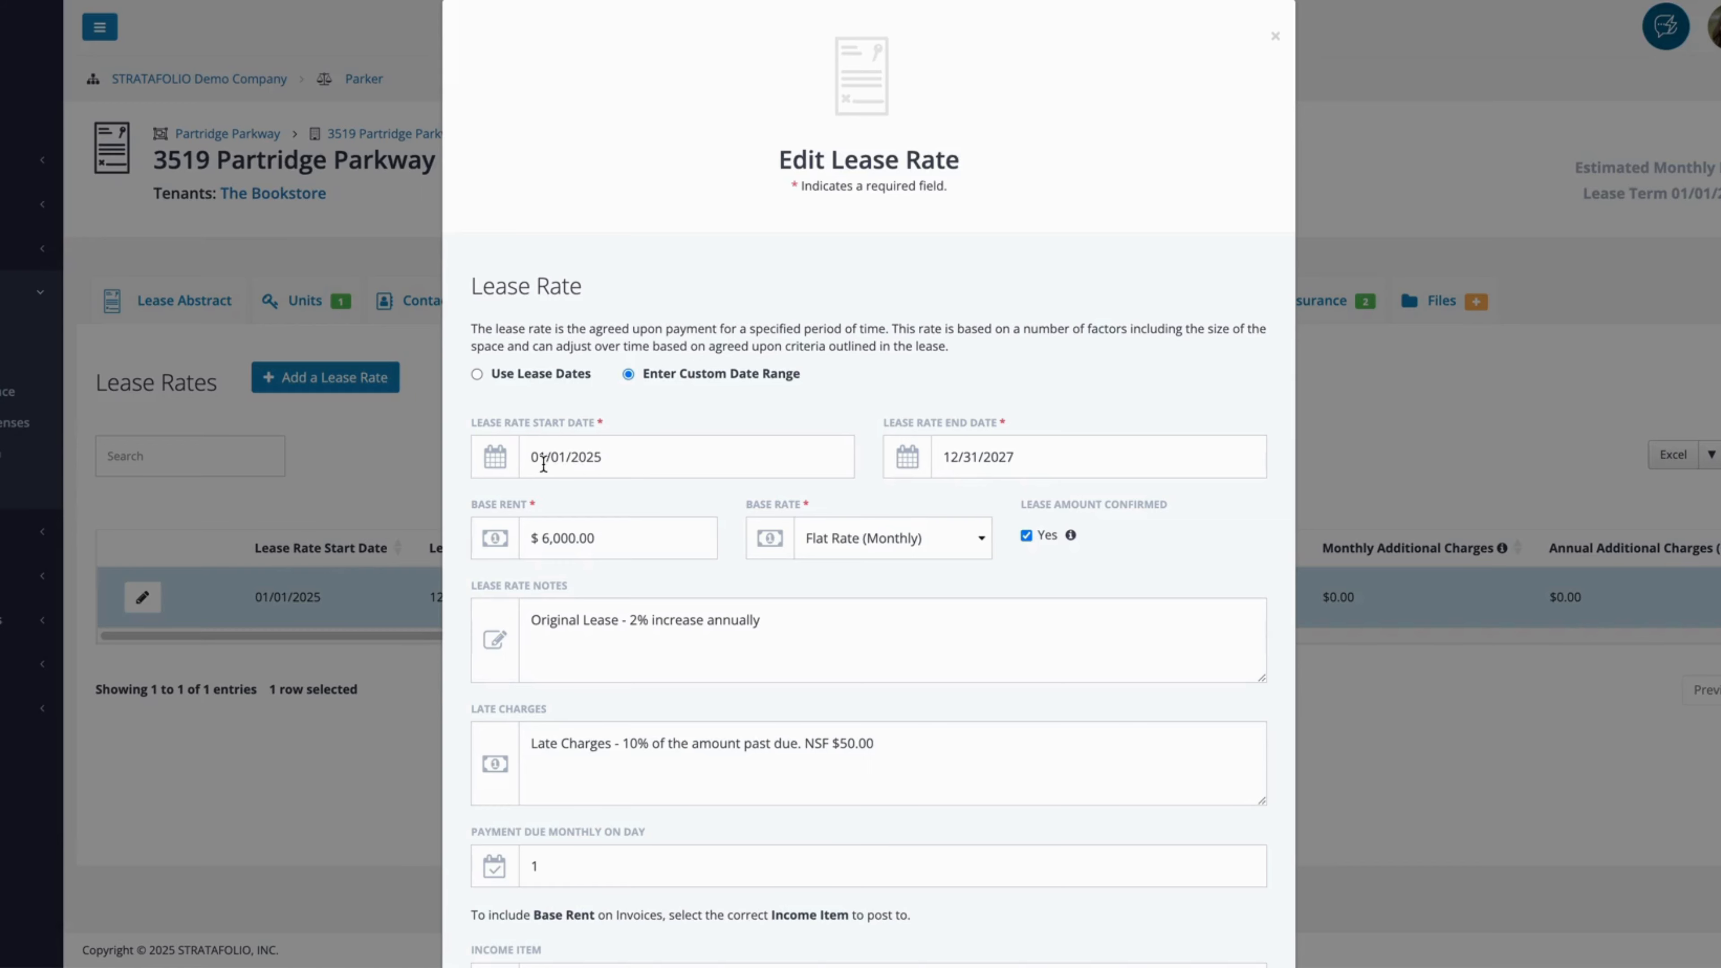
pyautogui.click(1029, 458)
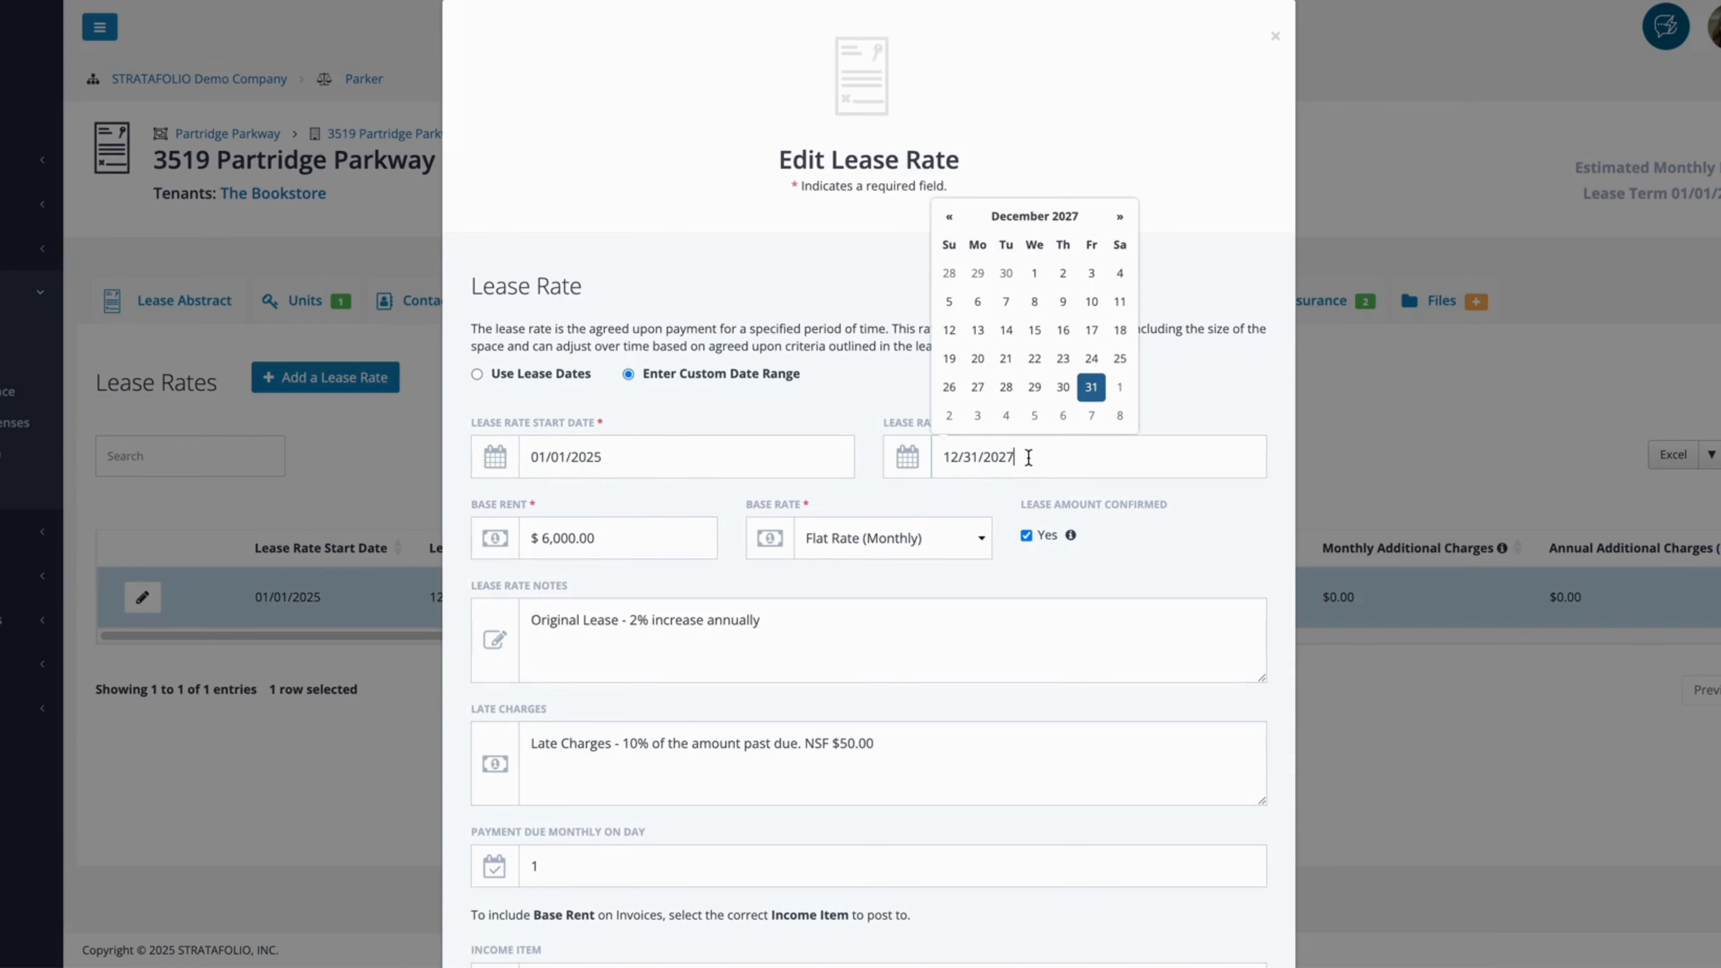
pyautogui.press('BackSpace')
pyautogui.write('5')
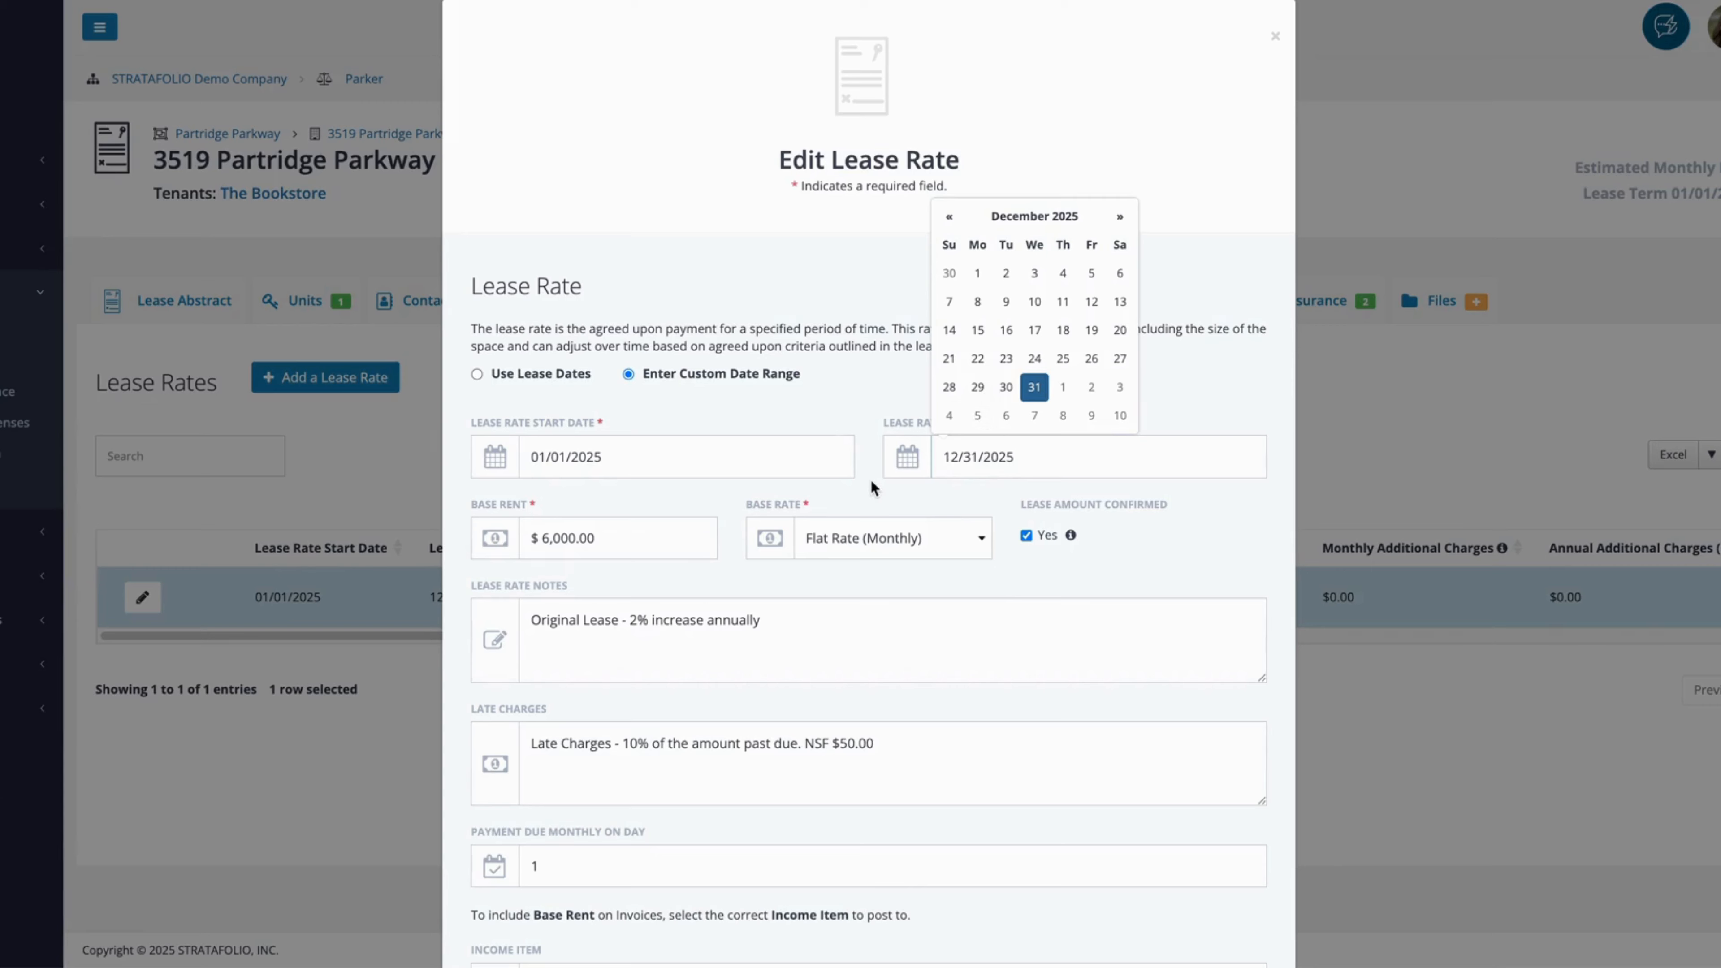
pyautogui.press('Escape')
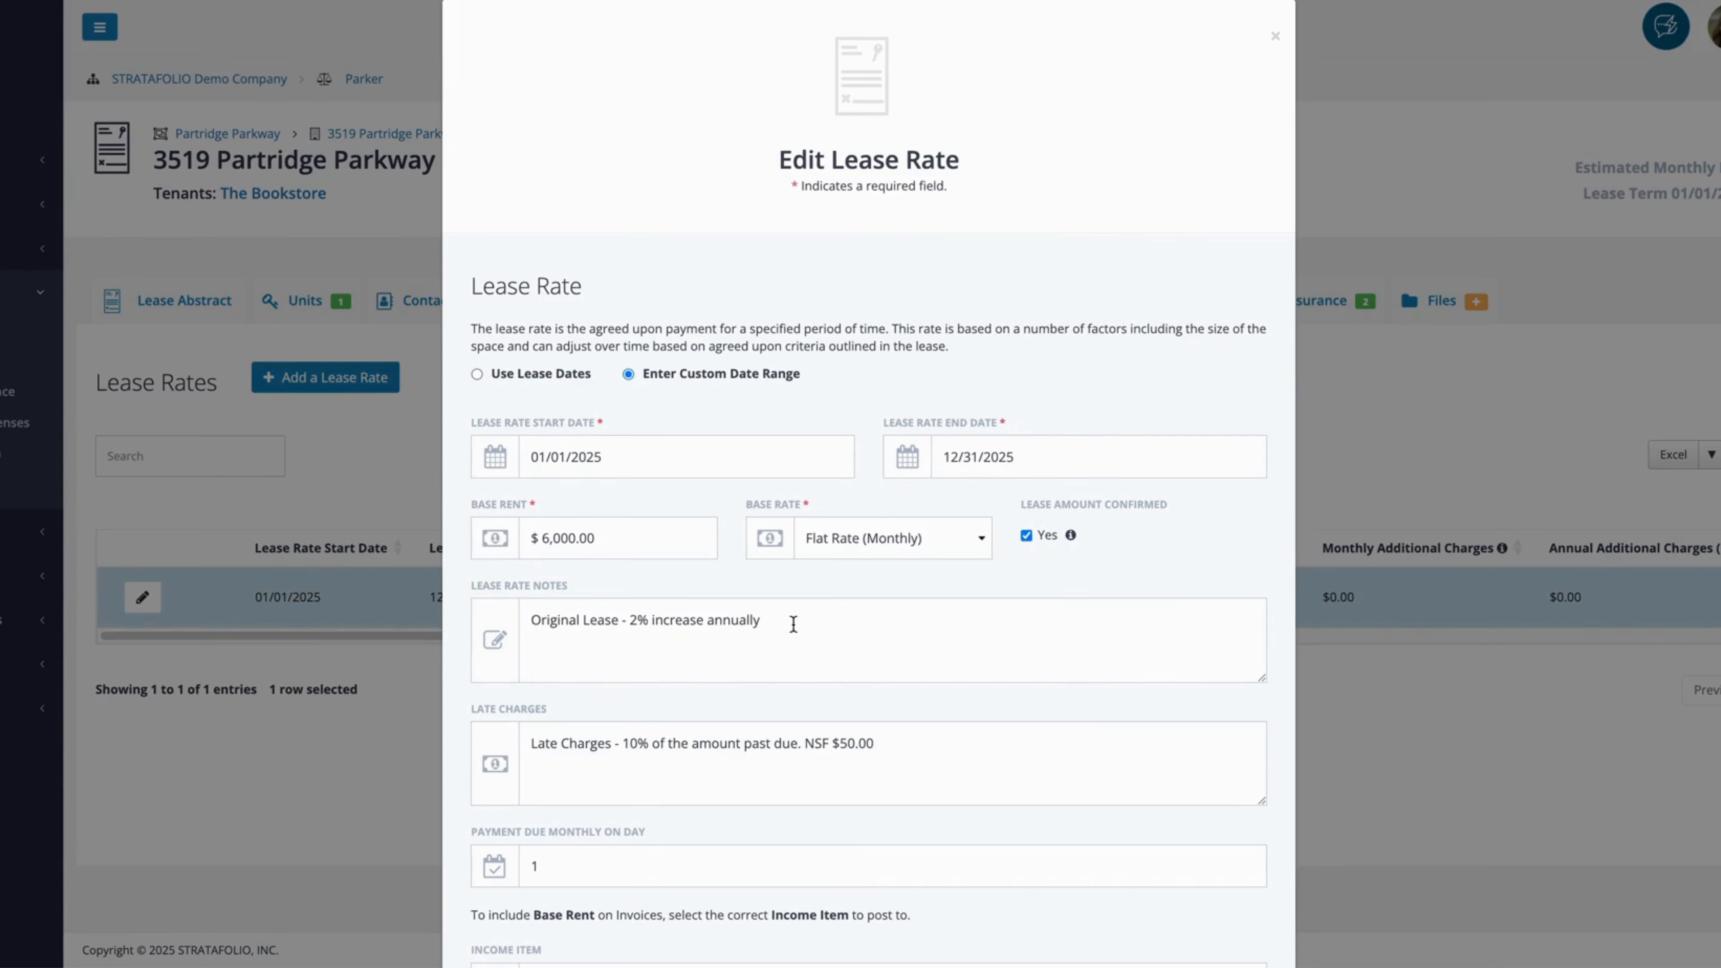
# Copy the lease rate notes text for reuse and save the edited lease rate.
pyautogui.tripleClick(530, 612)
pyautogui.hotkey('ctrl', 'c')
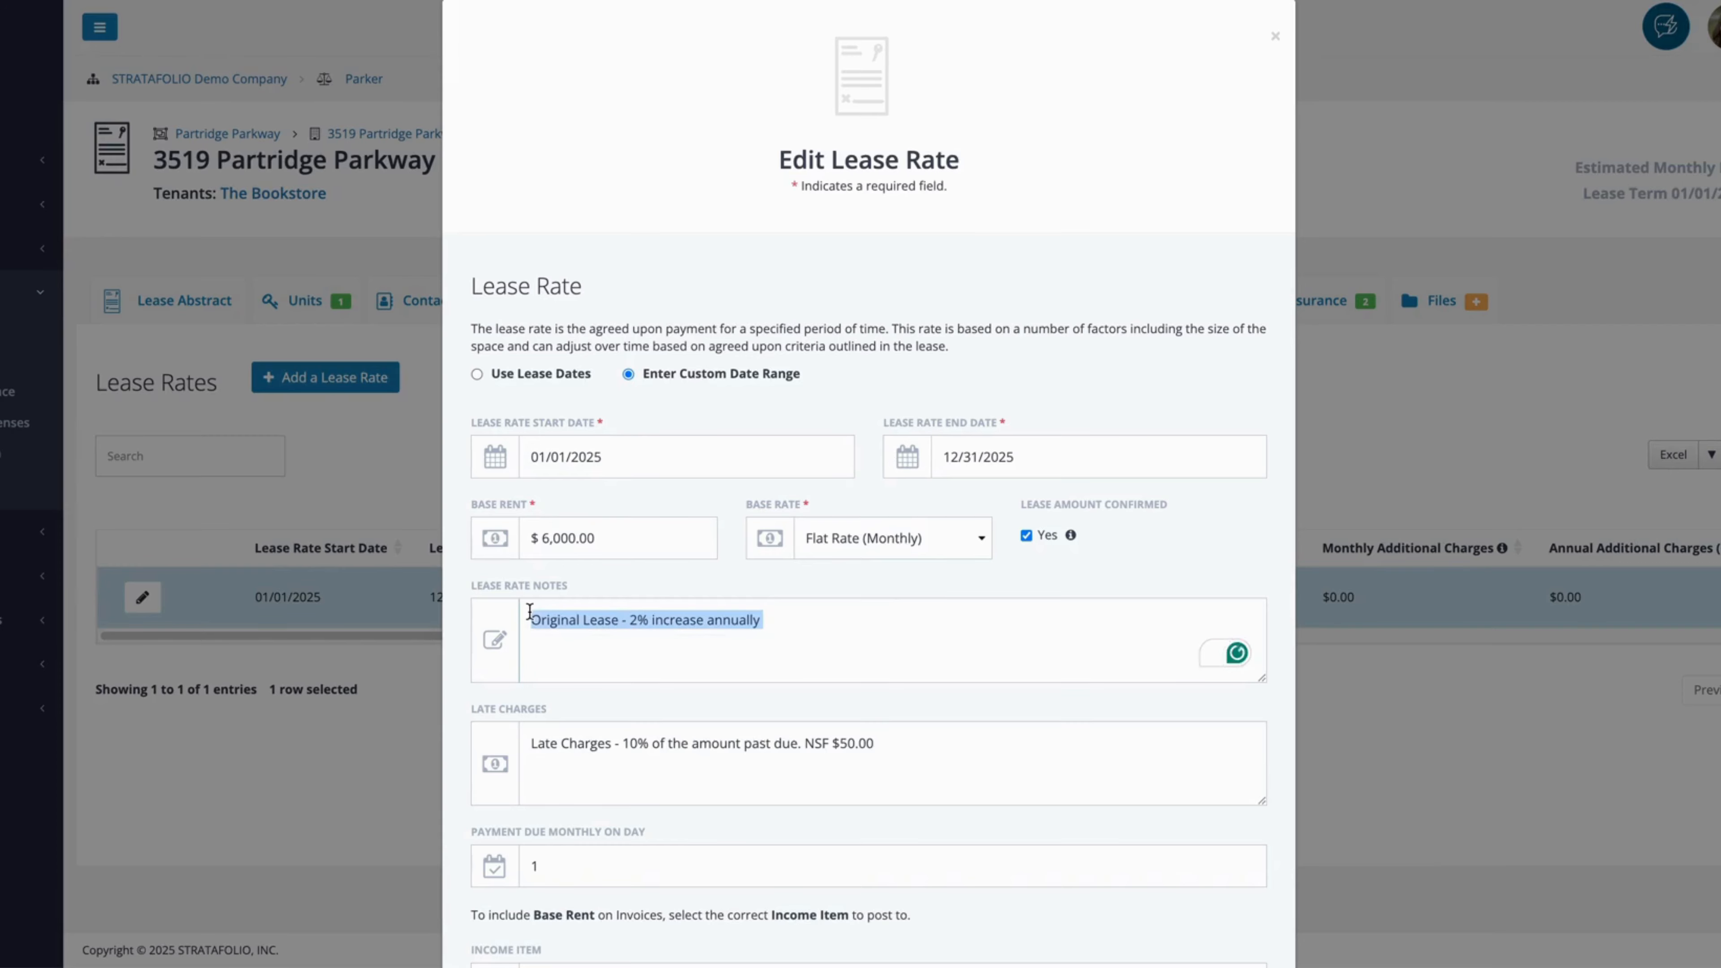
pyautogui.click(638, 563)
pyautogui.scroll(-3, 677, 590)
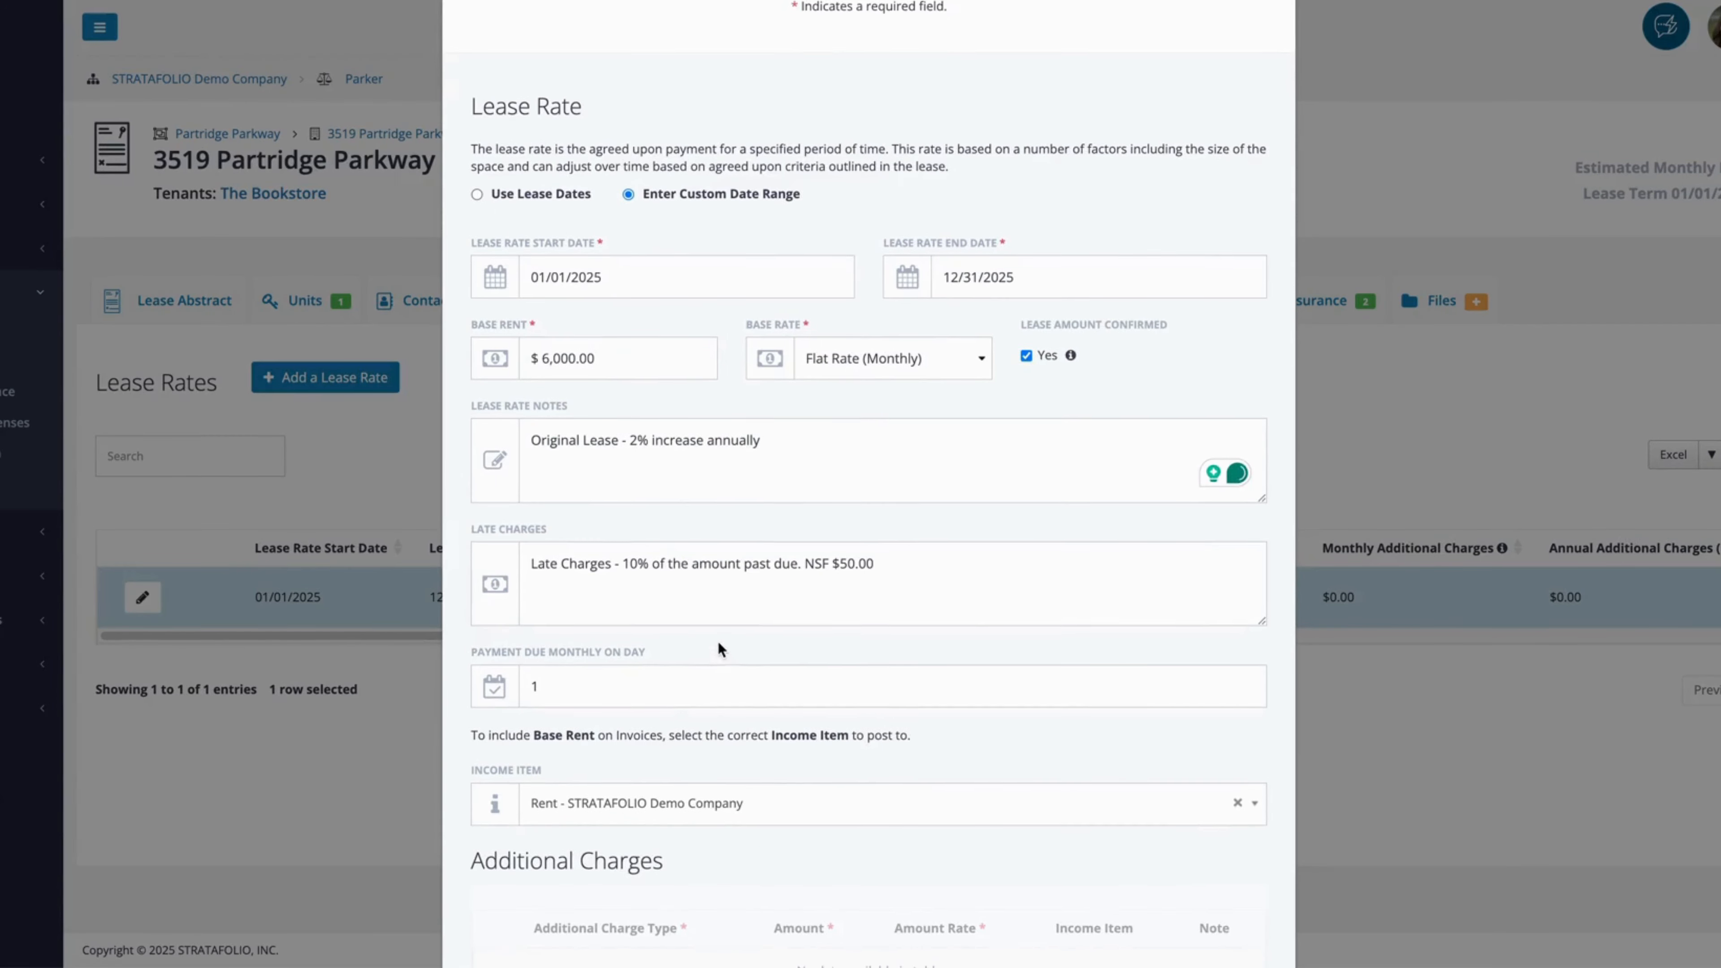
pyautogui.scroll(-2, 709, 627)
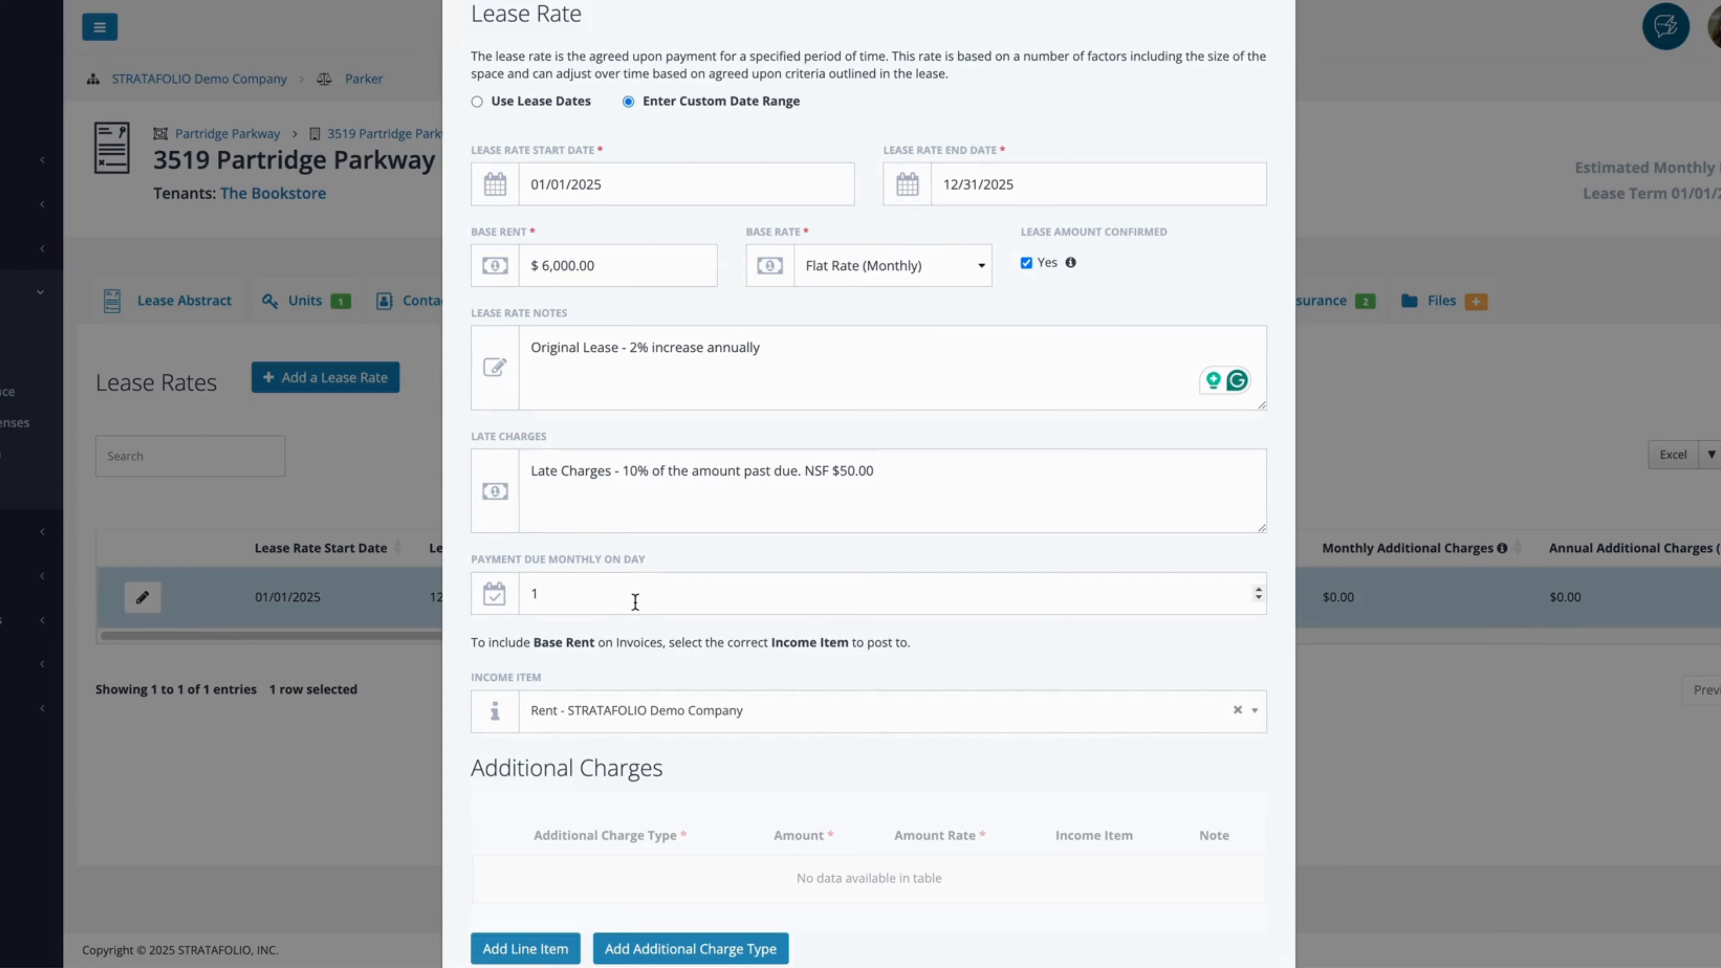
pyautogui.scroll(-2, 637, 602)
pyautogui.scroll(-1, 717, 653)
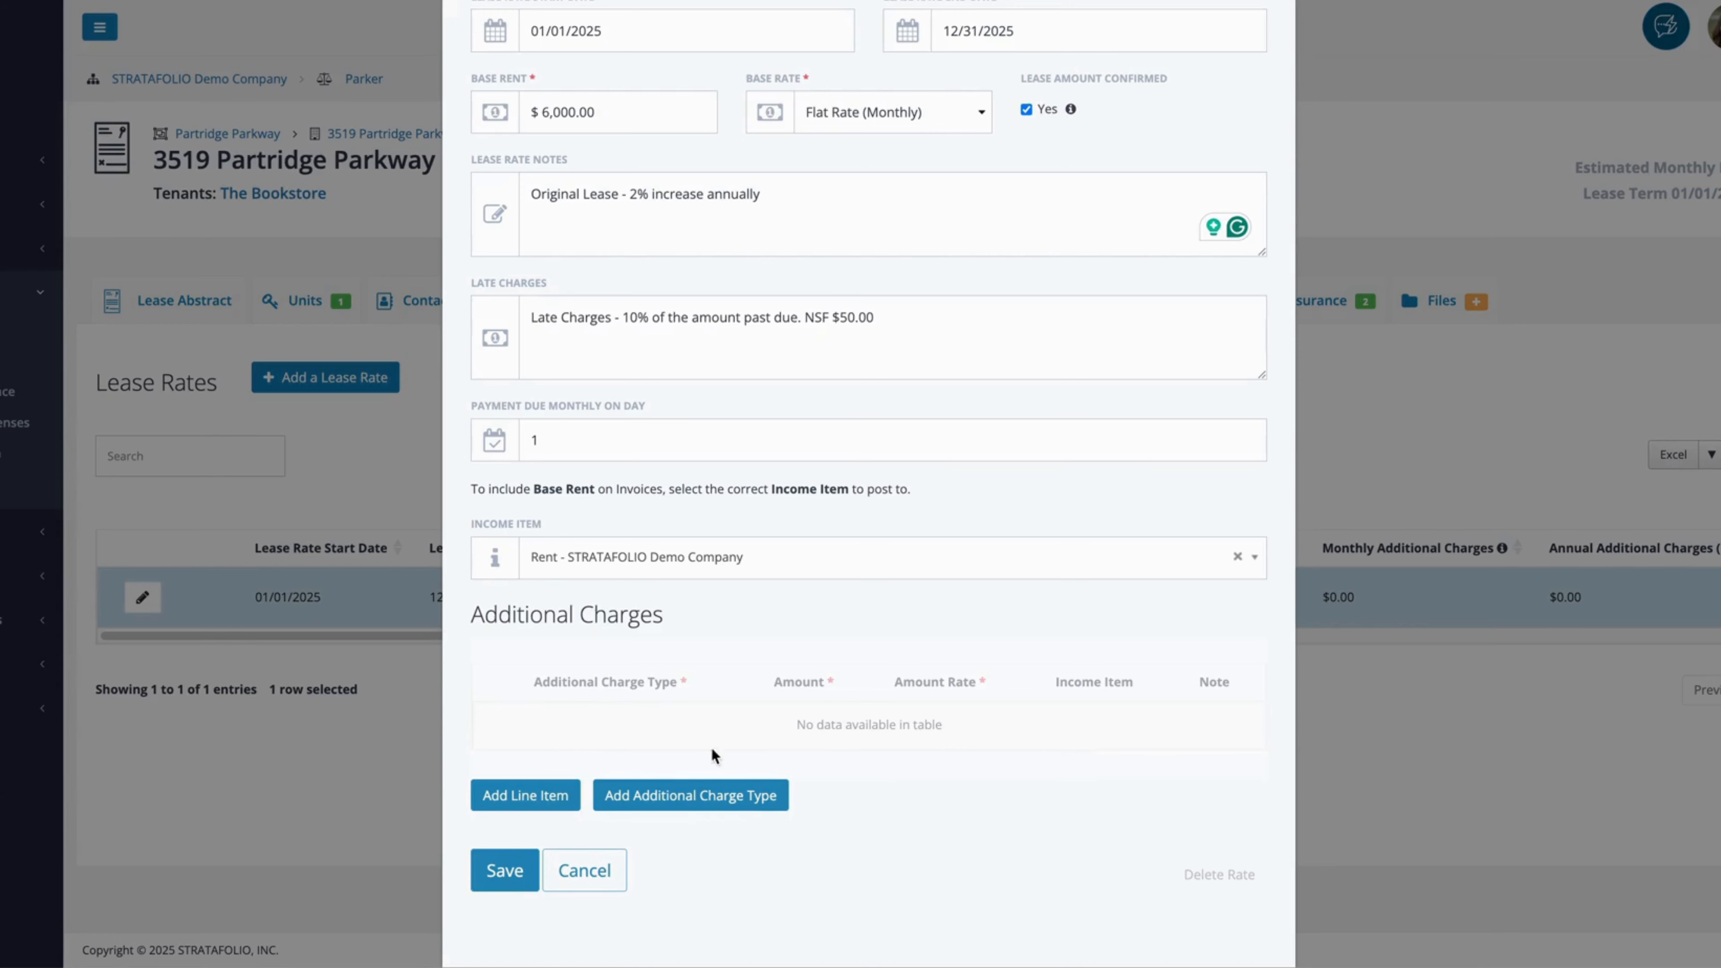
pyautogui.click(499, 880)
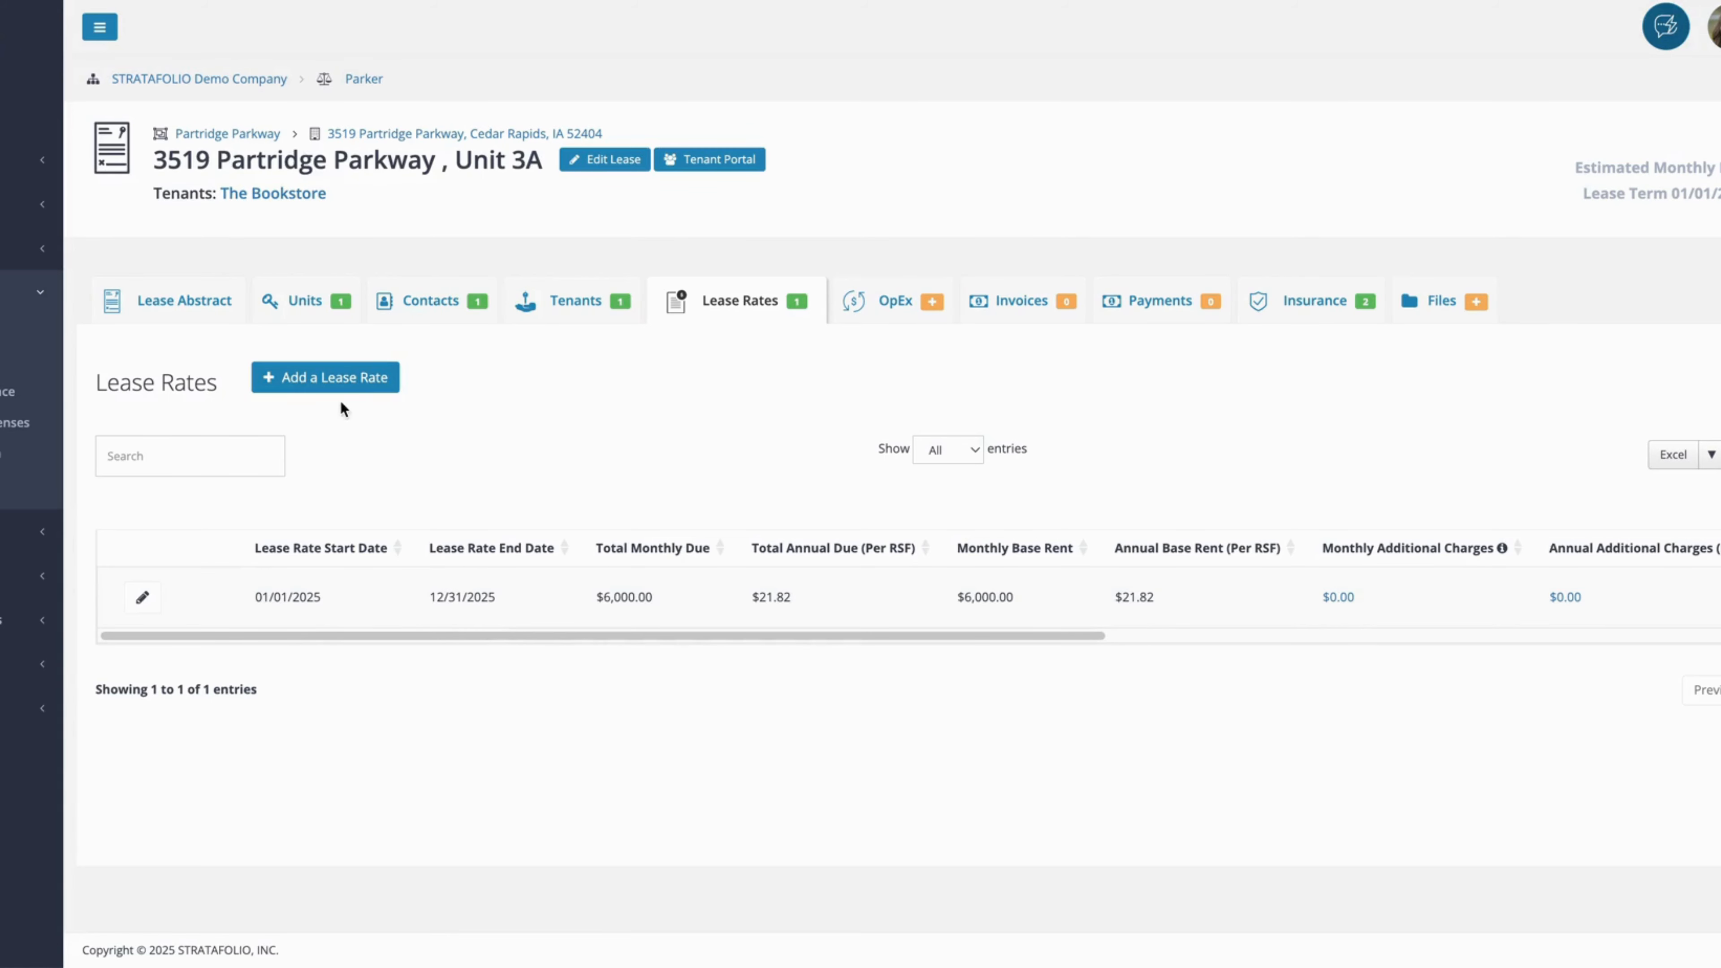
# Start a new lease rate for 2026 with a base rent of $6,120.00 and paste the copied lease rate notes.
pyautogui.click(338, 384)
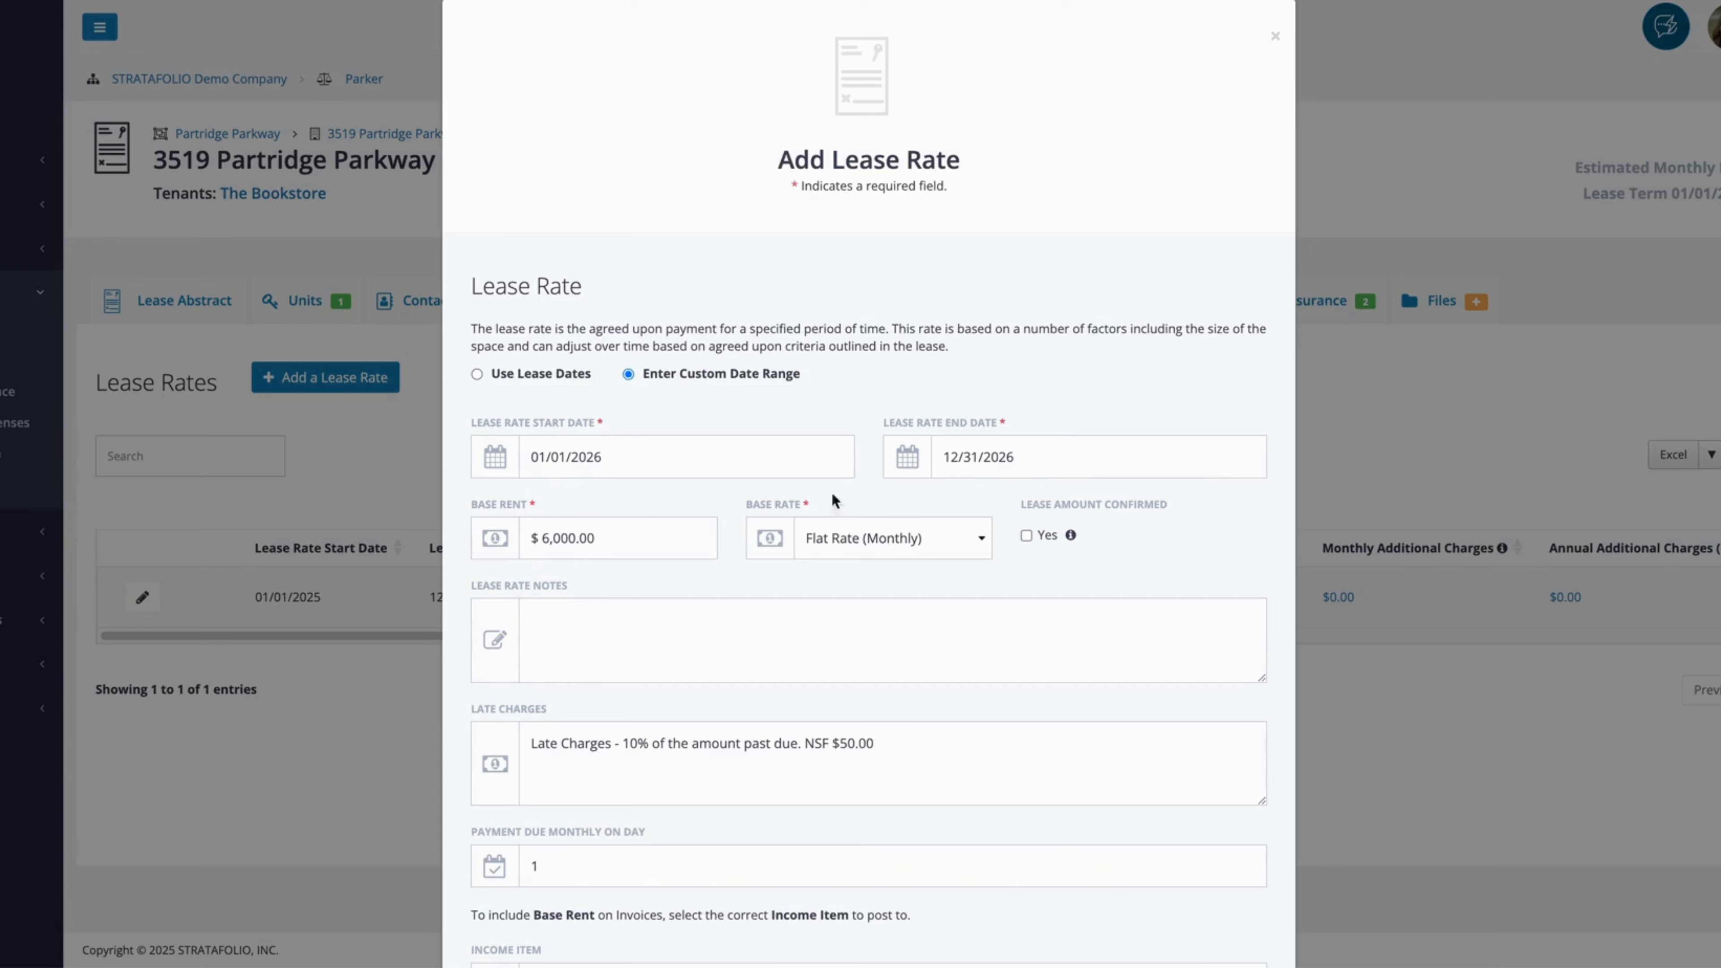
pyautogui.click(599, 544)
pyautogui.tripleClick(582, 543)
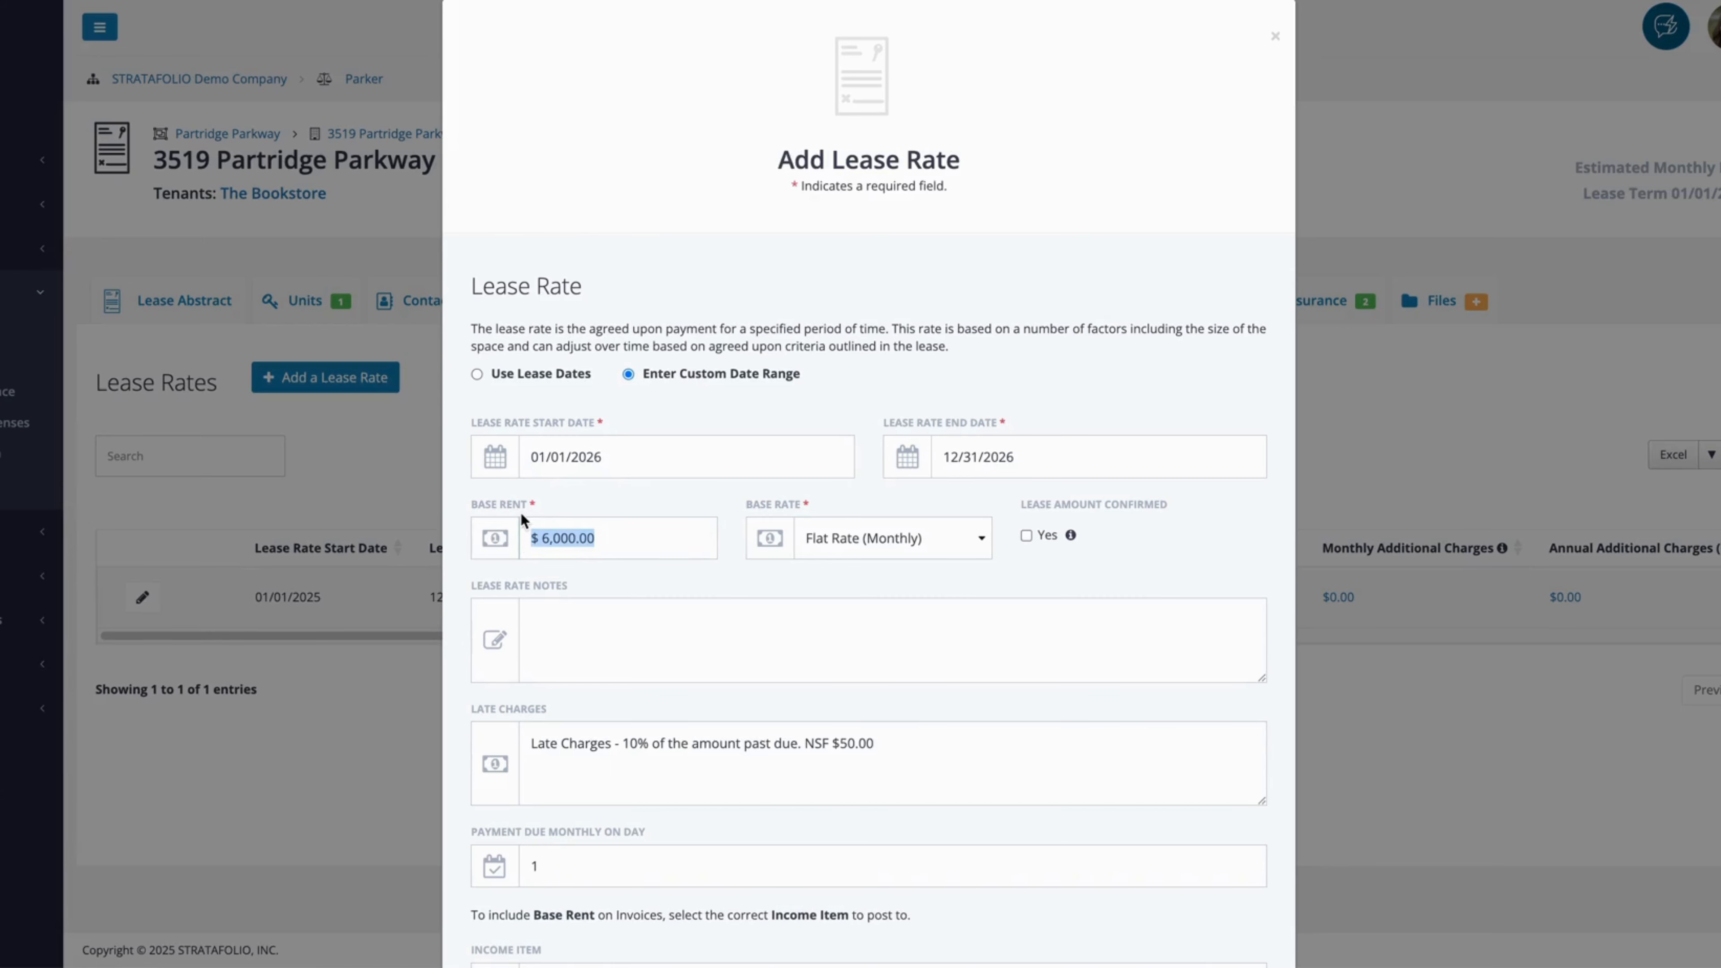
pyautogui.write('6120.00')
pyautogui.click(563, 630)
pyautogui.hotkey('ctrl', 'v')
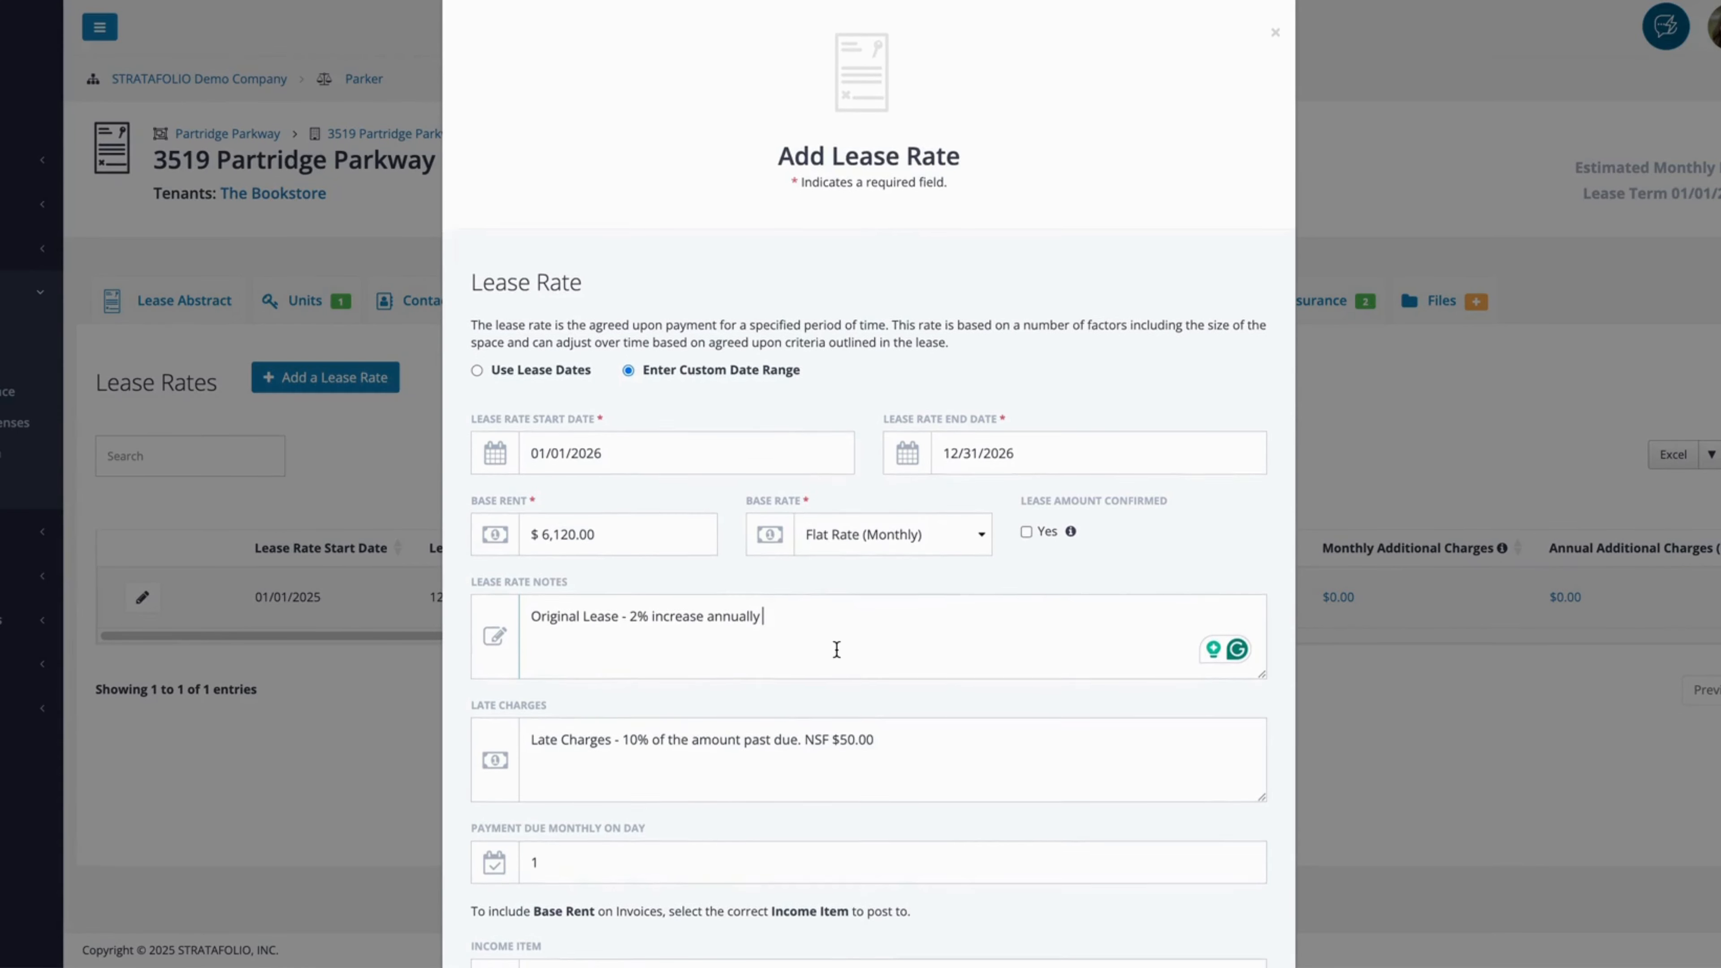
# Mark the lease amount as confirmed for the 2026 lease rate.
pyautogui.scroll(-1, 800, 651)
pyautogui.scroll(-1, 752, 685)
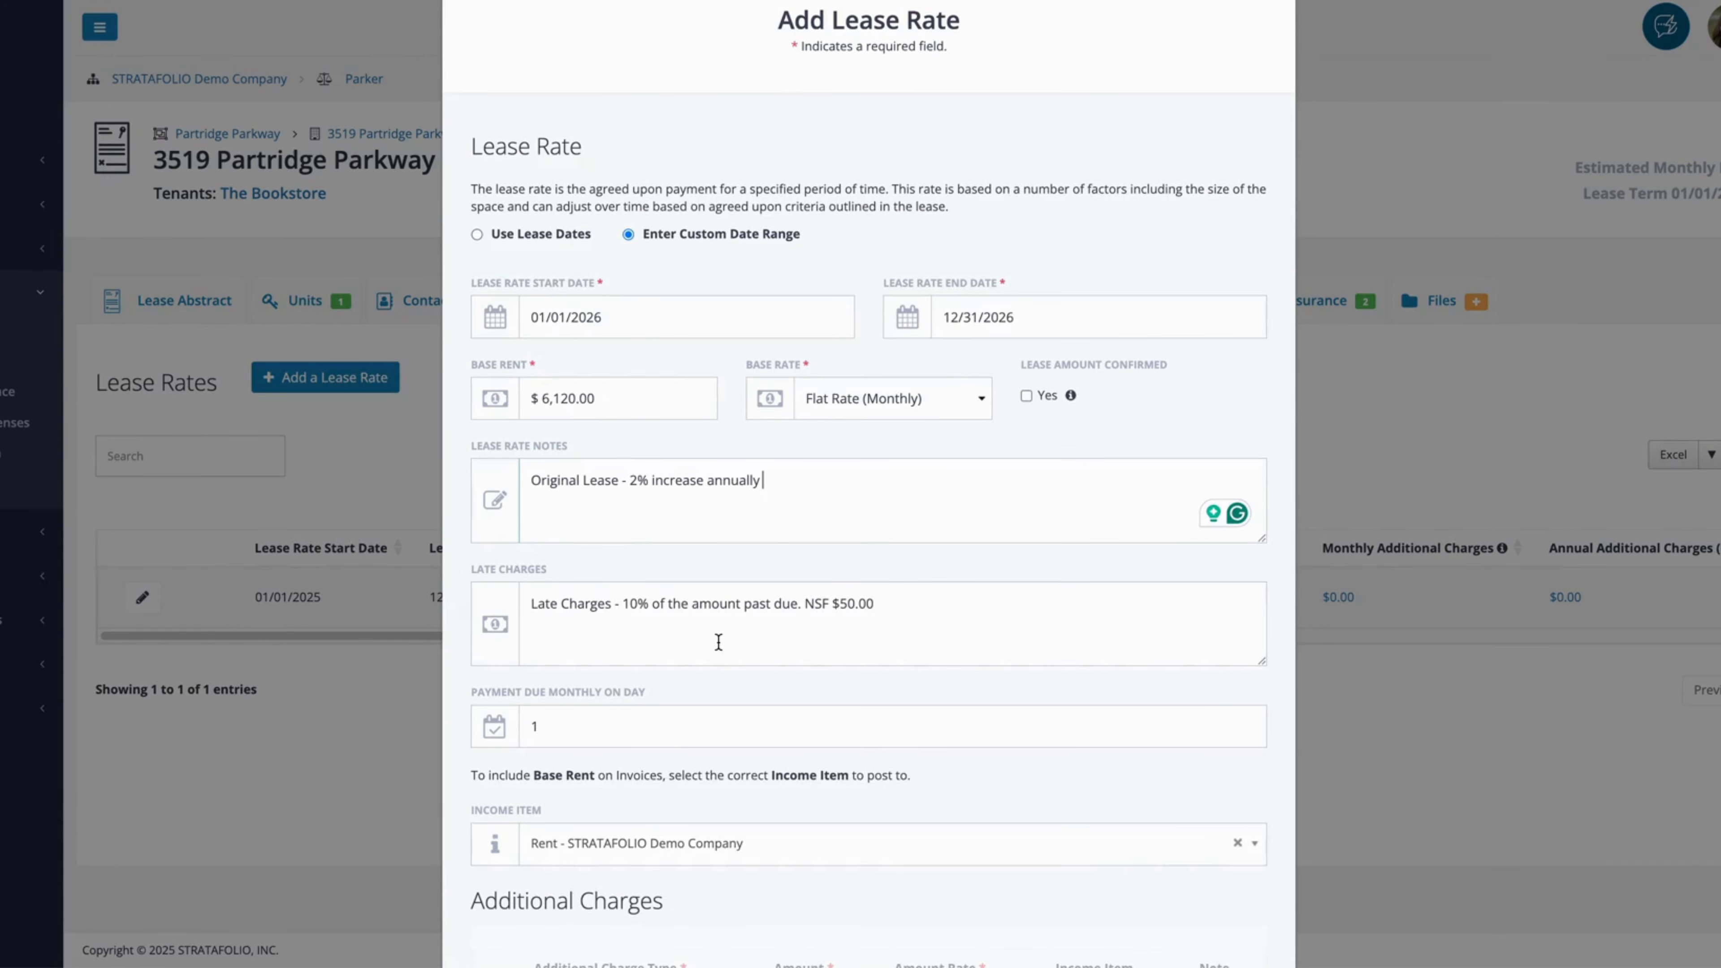
pyautogui.scroll(-1, 717, 642)
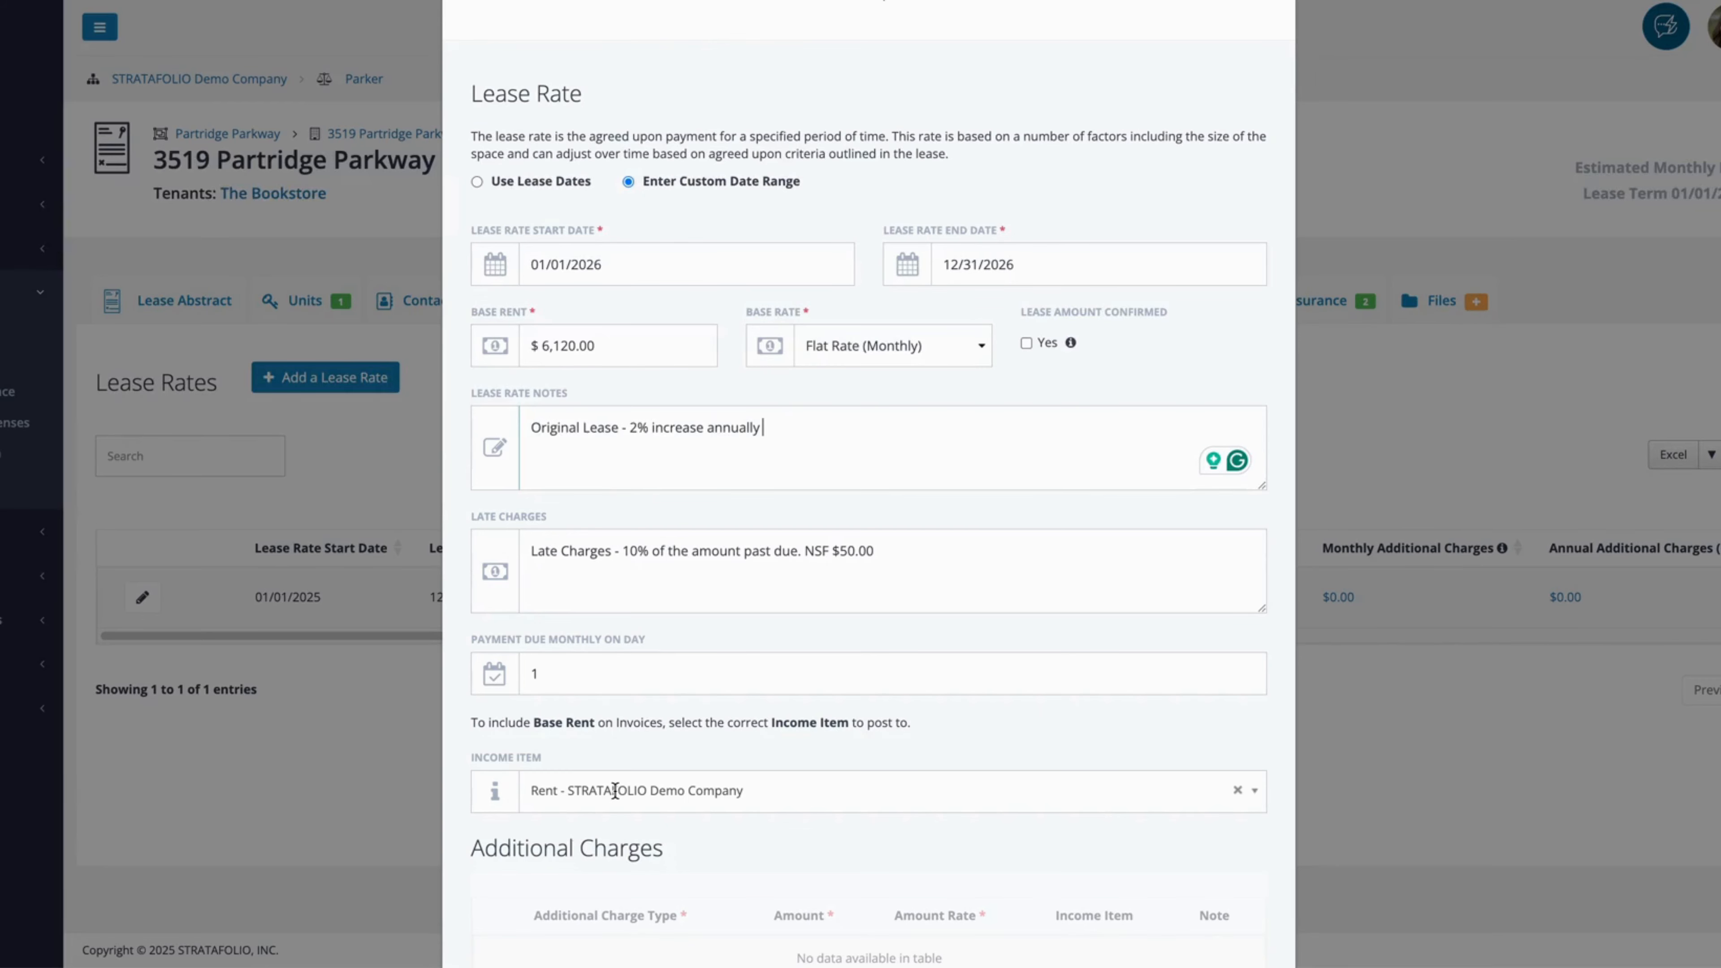
pyautogui.scroll(1, 615, 791)
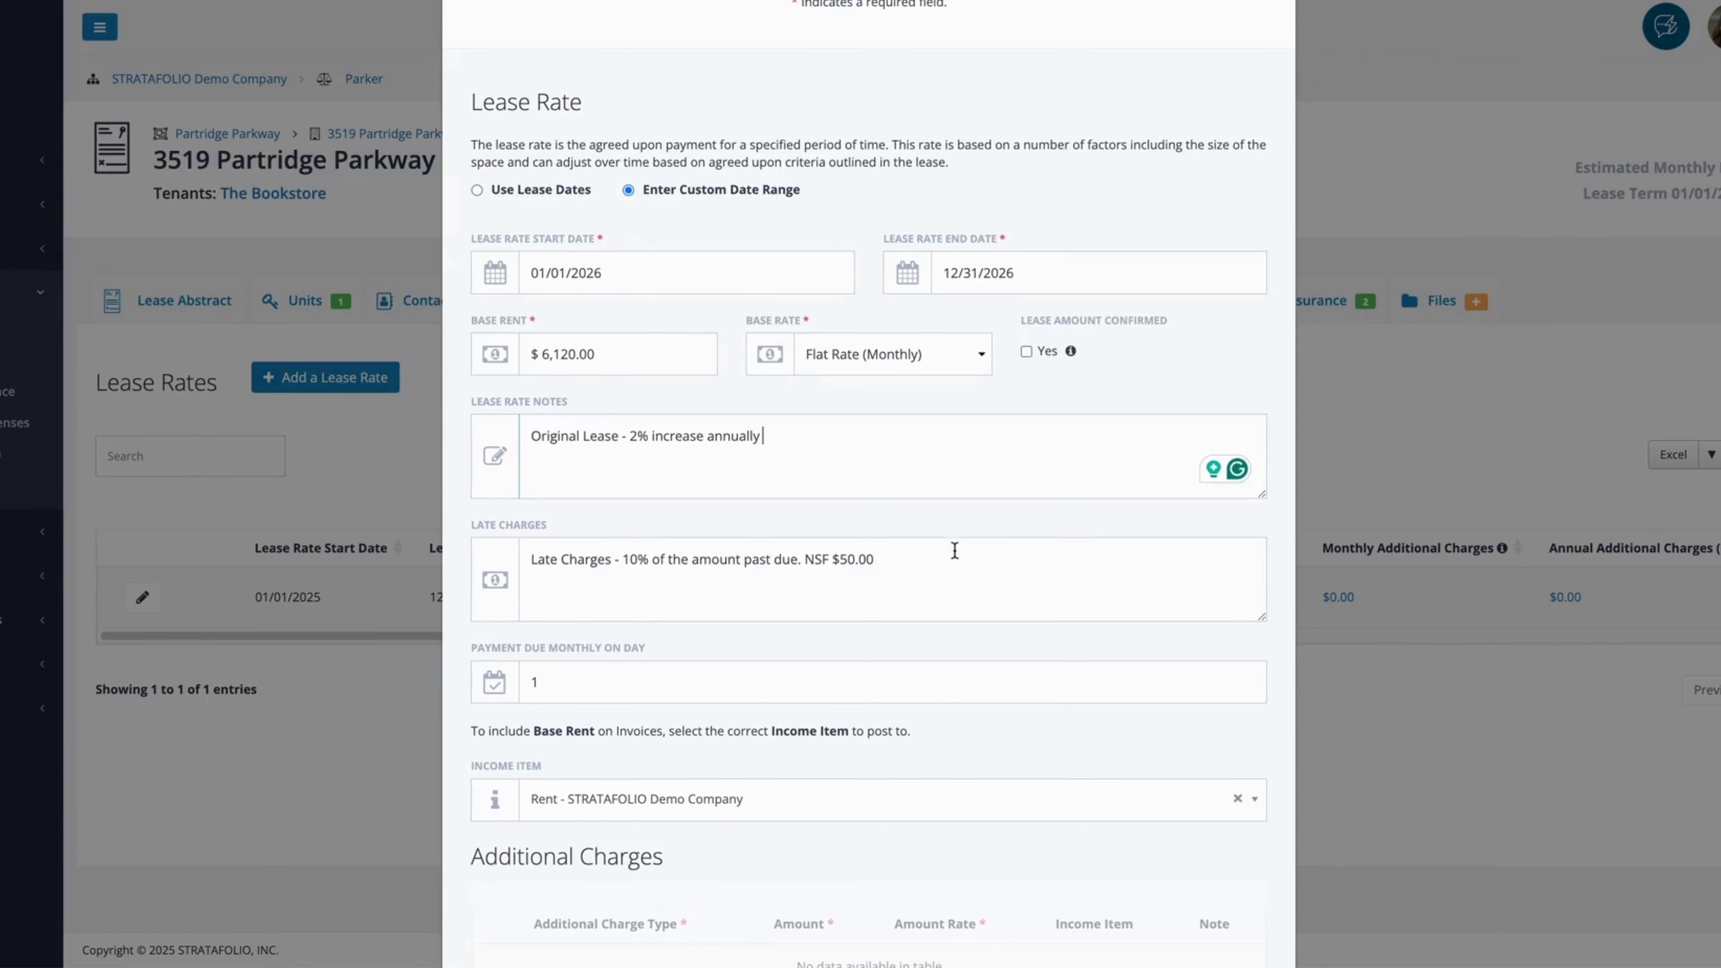
pyautogui.moveTo(1071, 350)
pyautogui.click(1025, 351)
pyautogui.tripleClick(613, 356)
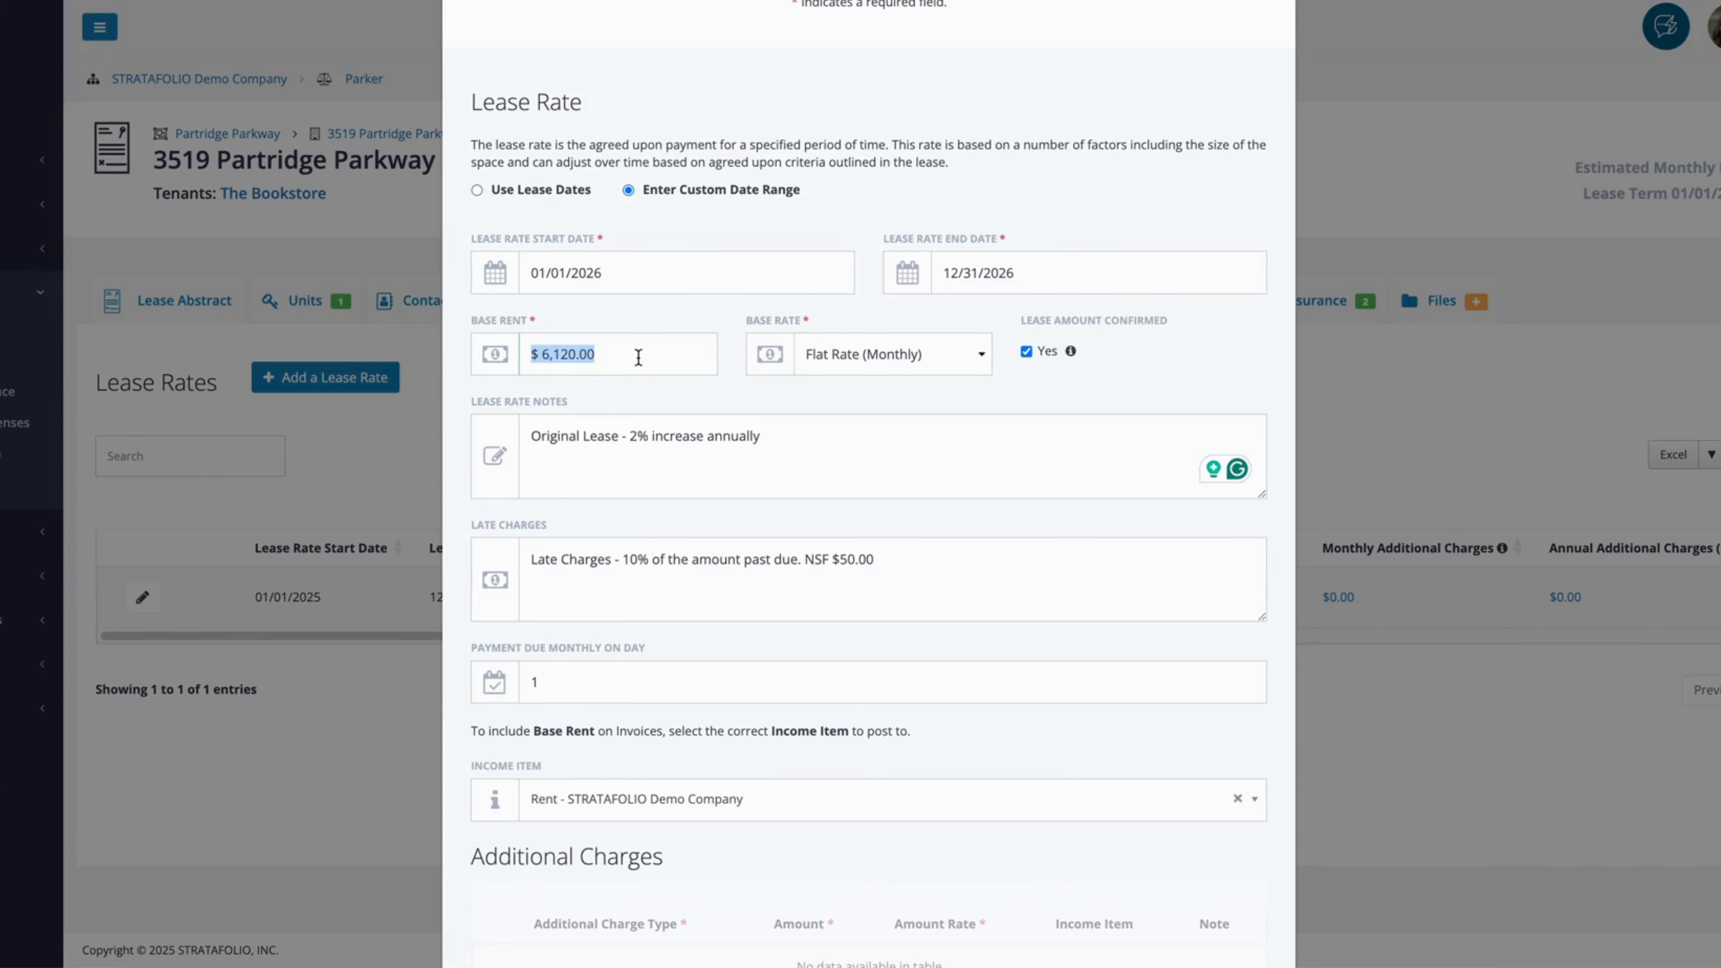
pyautogui.click(642, 388)
pyautogui.click(1026, 355)
# Save the 2026 lease rate with the option to add another lease rate after saving.
pyautogui.scroll(-1, 869, 567)
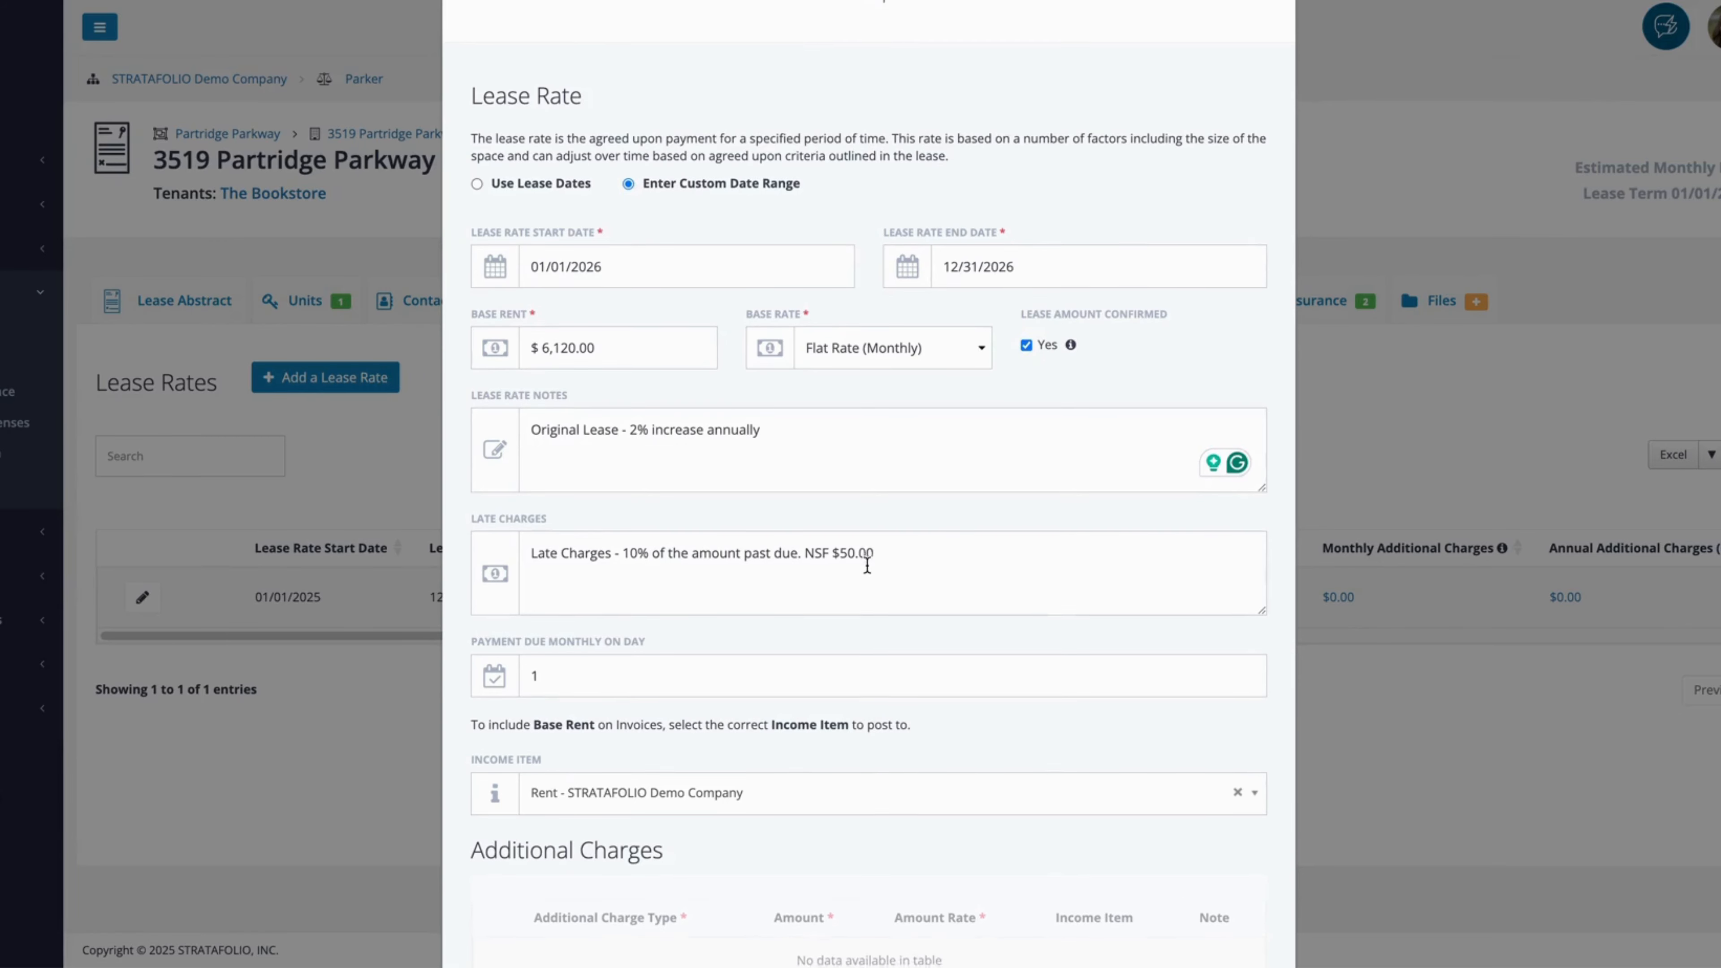
pyautogui.scroll(-3, 866, 572)
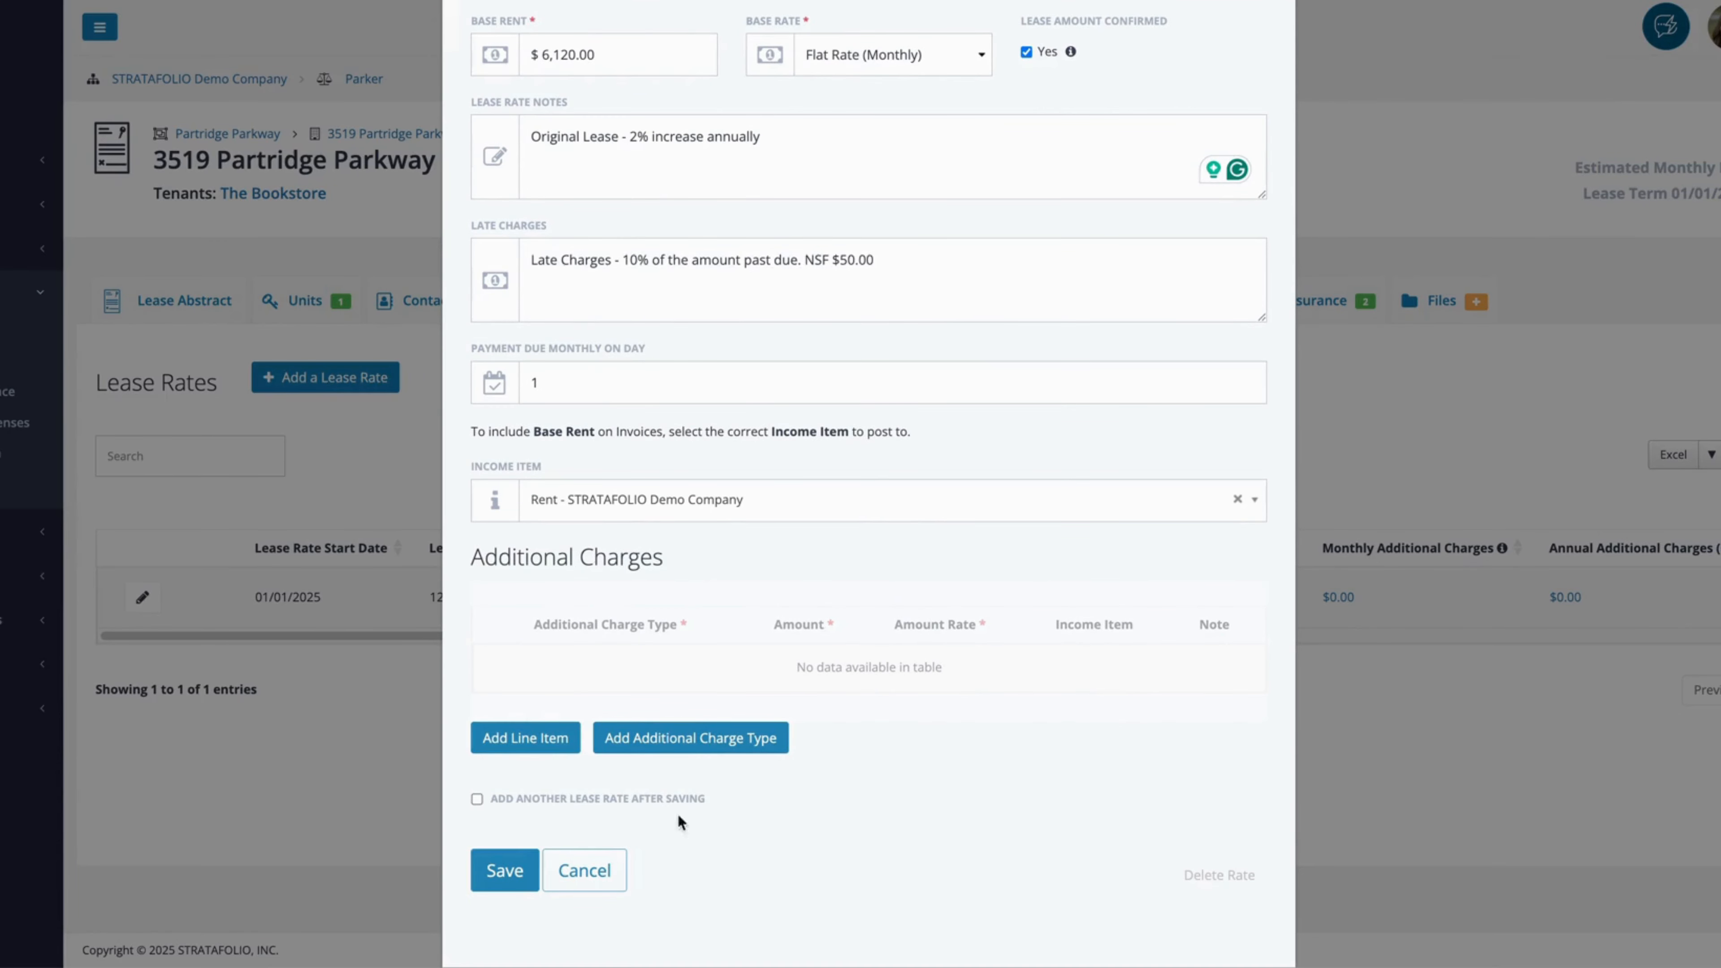
pyautogui.click(506, 870)
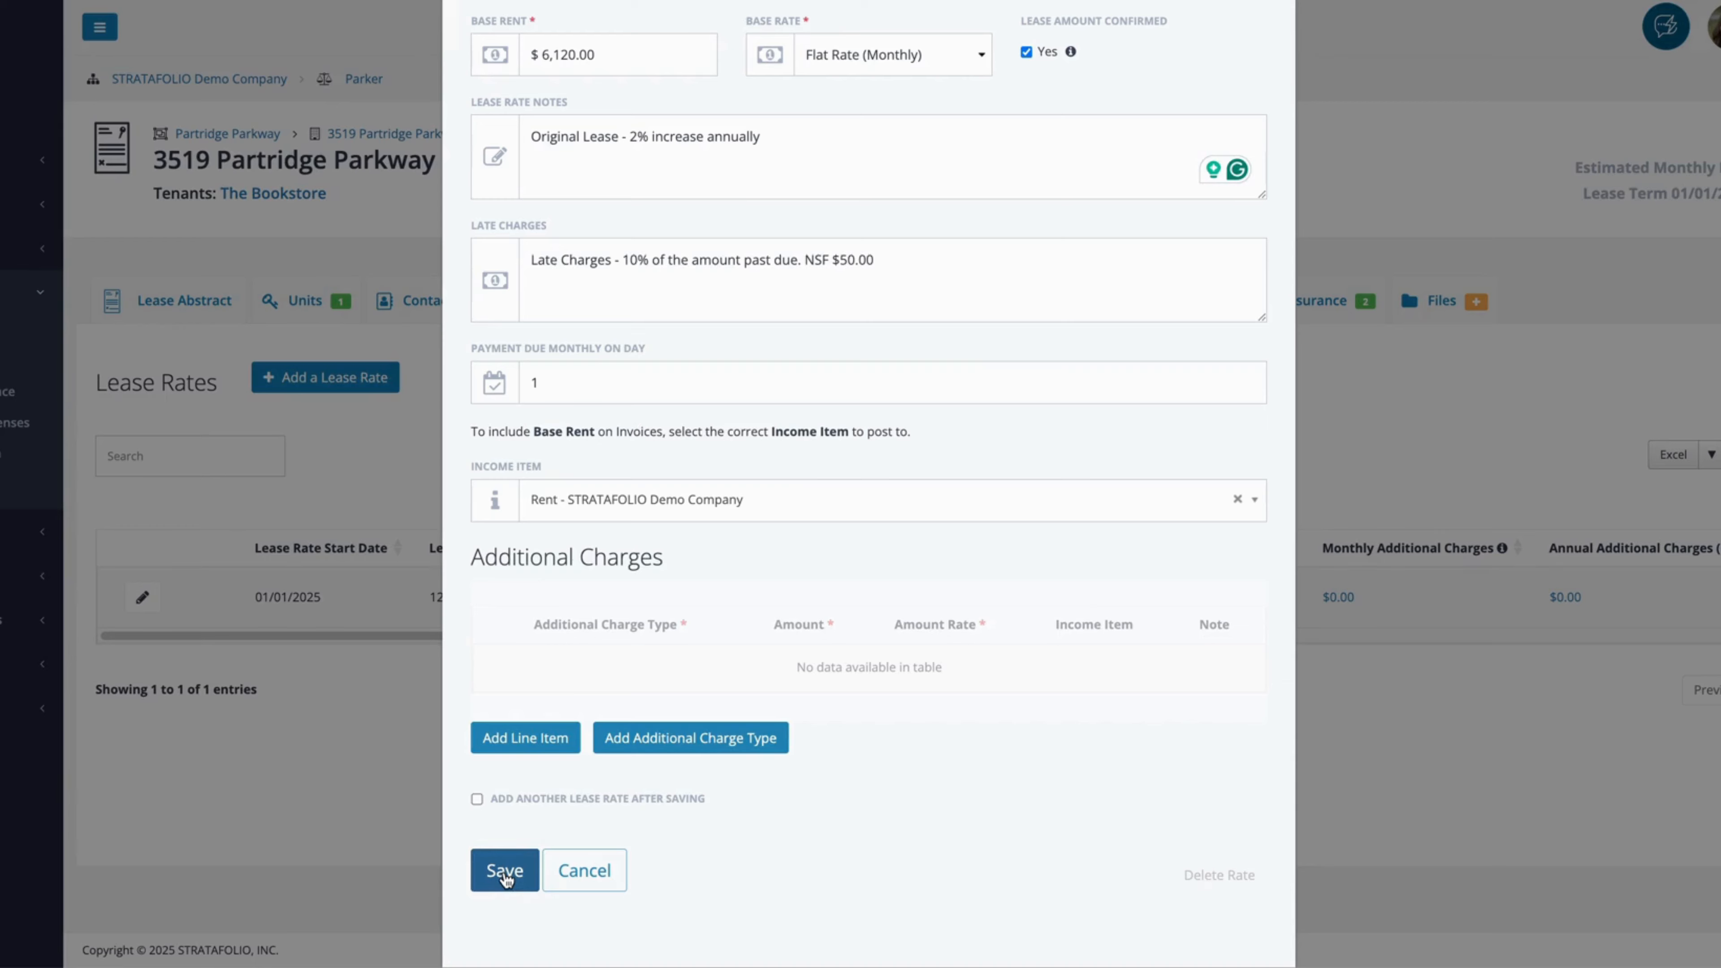
pyautogui.click(506, 799)
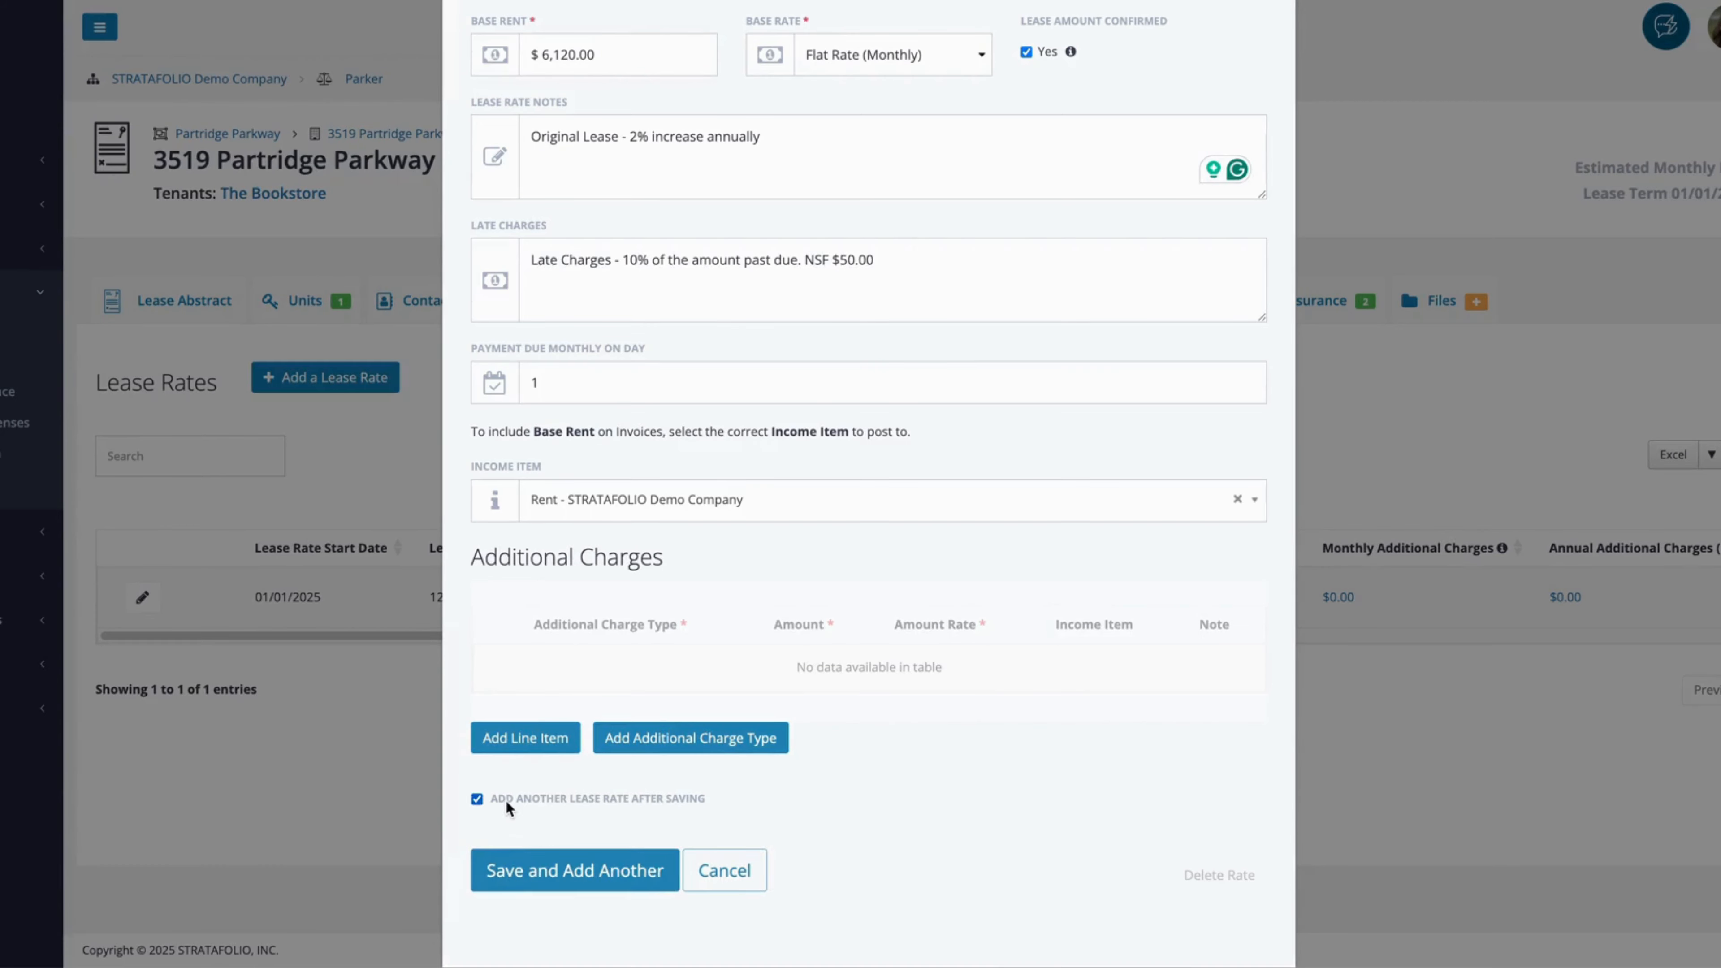
pyautogui.click(568, 879)
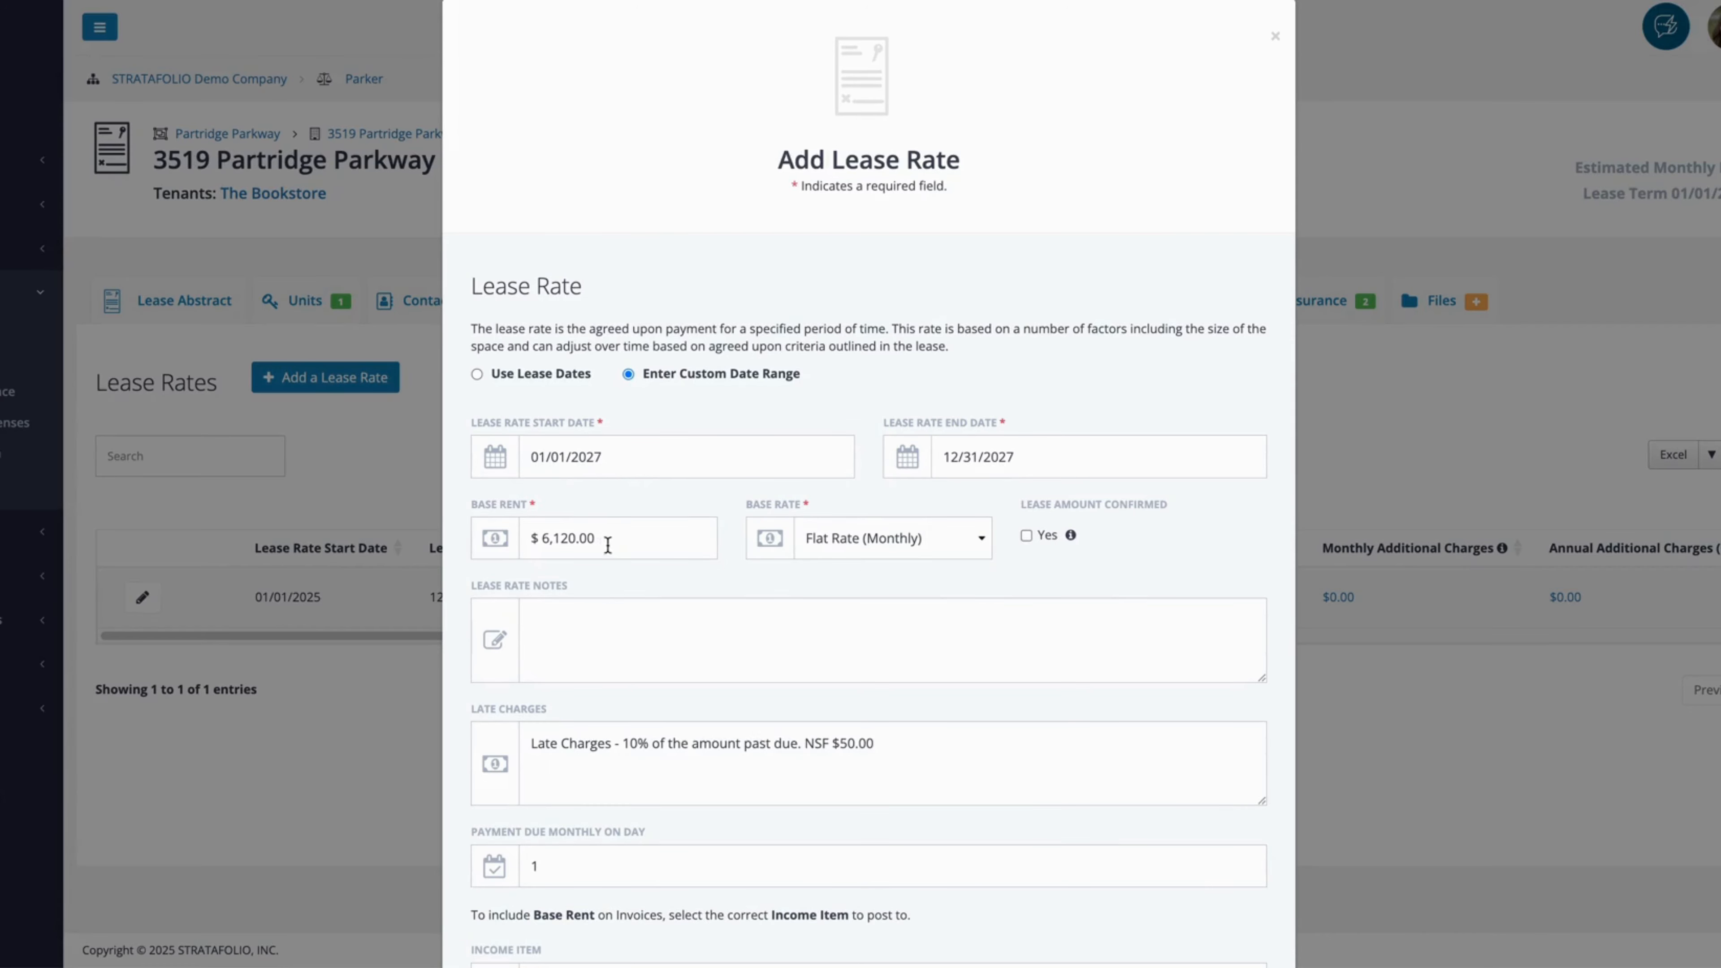
# Fill in the 2027 lease rate with base rent $6,242.40, confirmed lease amount and the notes "Original Lease - 2% increase annually".
pyautogui.click(521, 539)
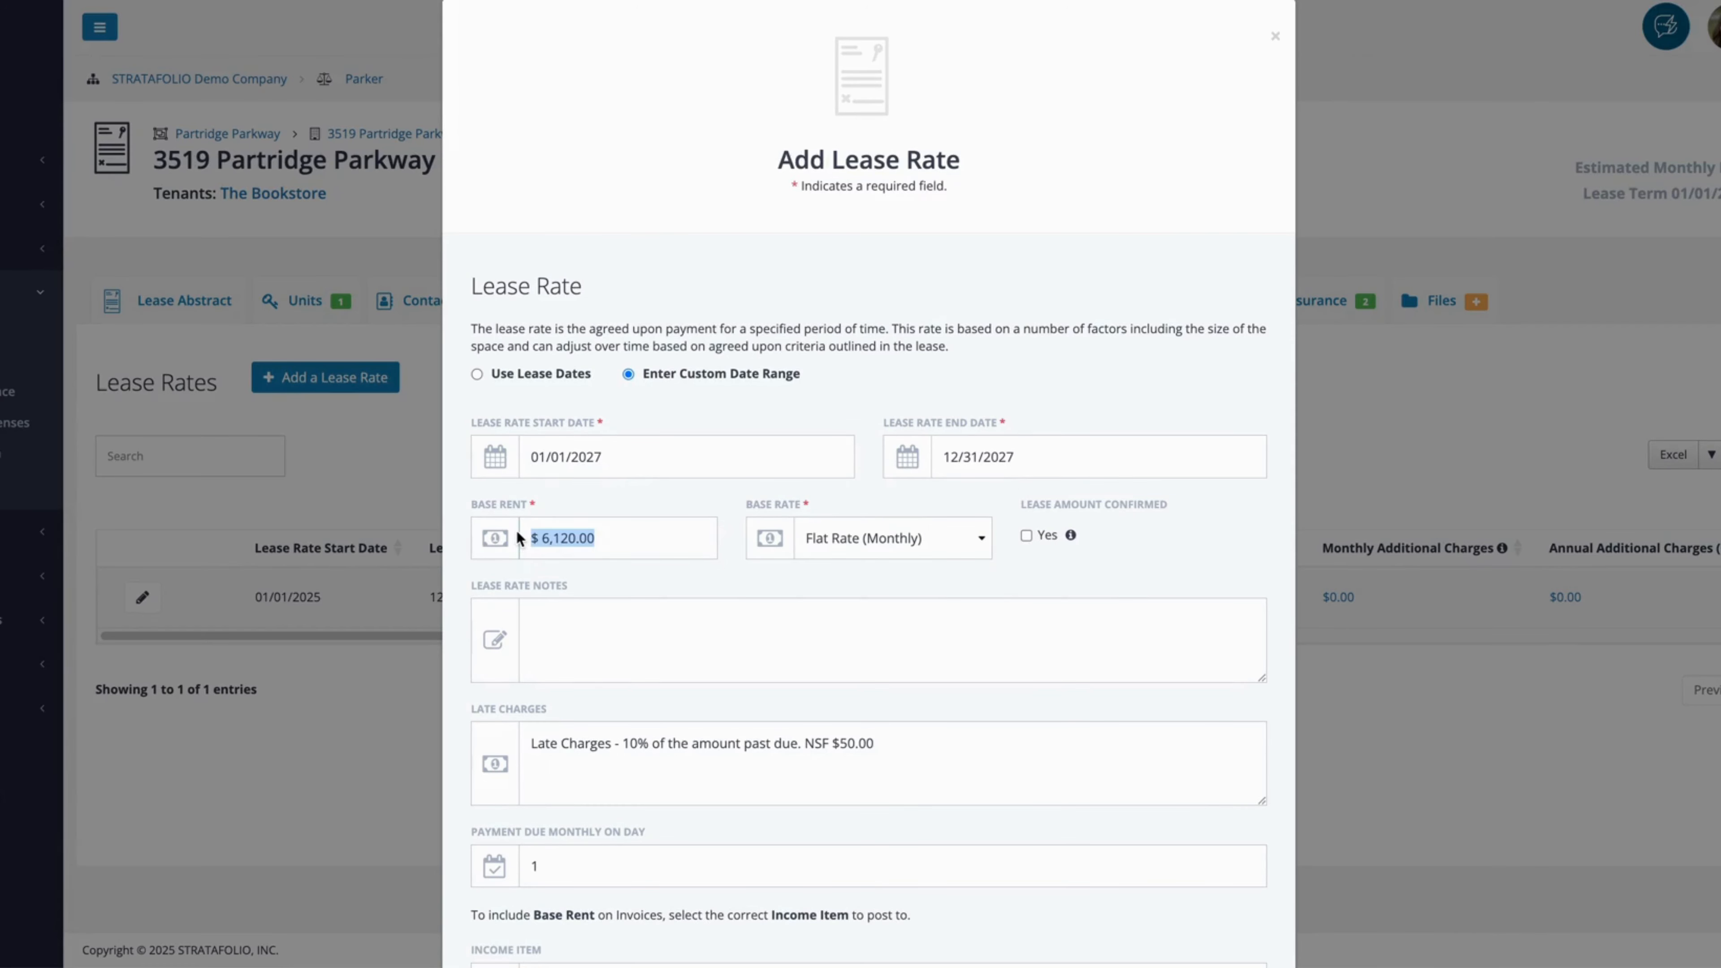
pyautogui.write('0.624240')
pyautogui.click(1027, 536)
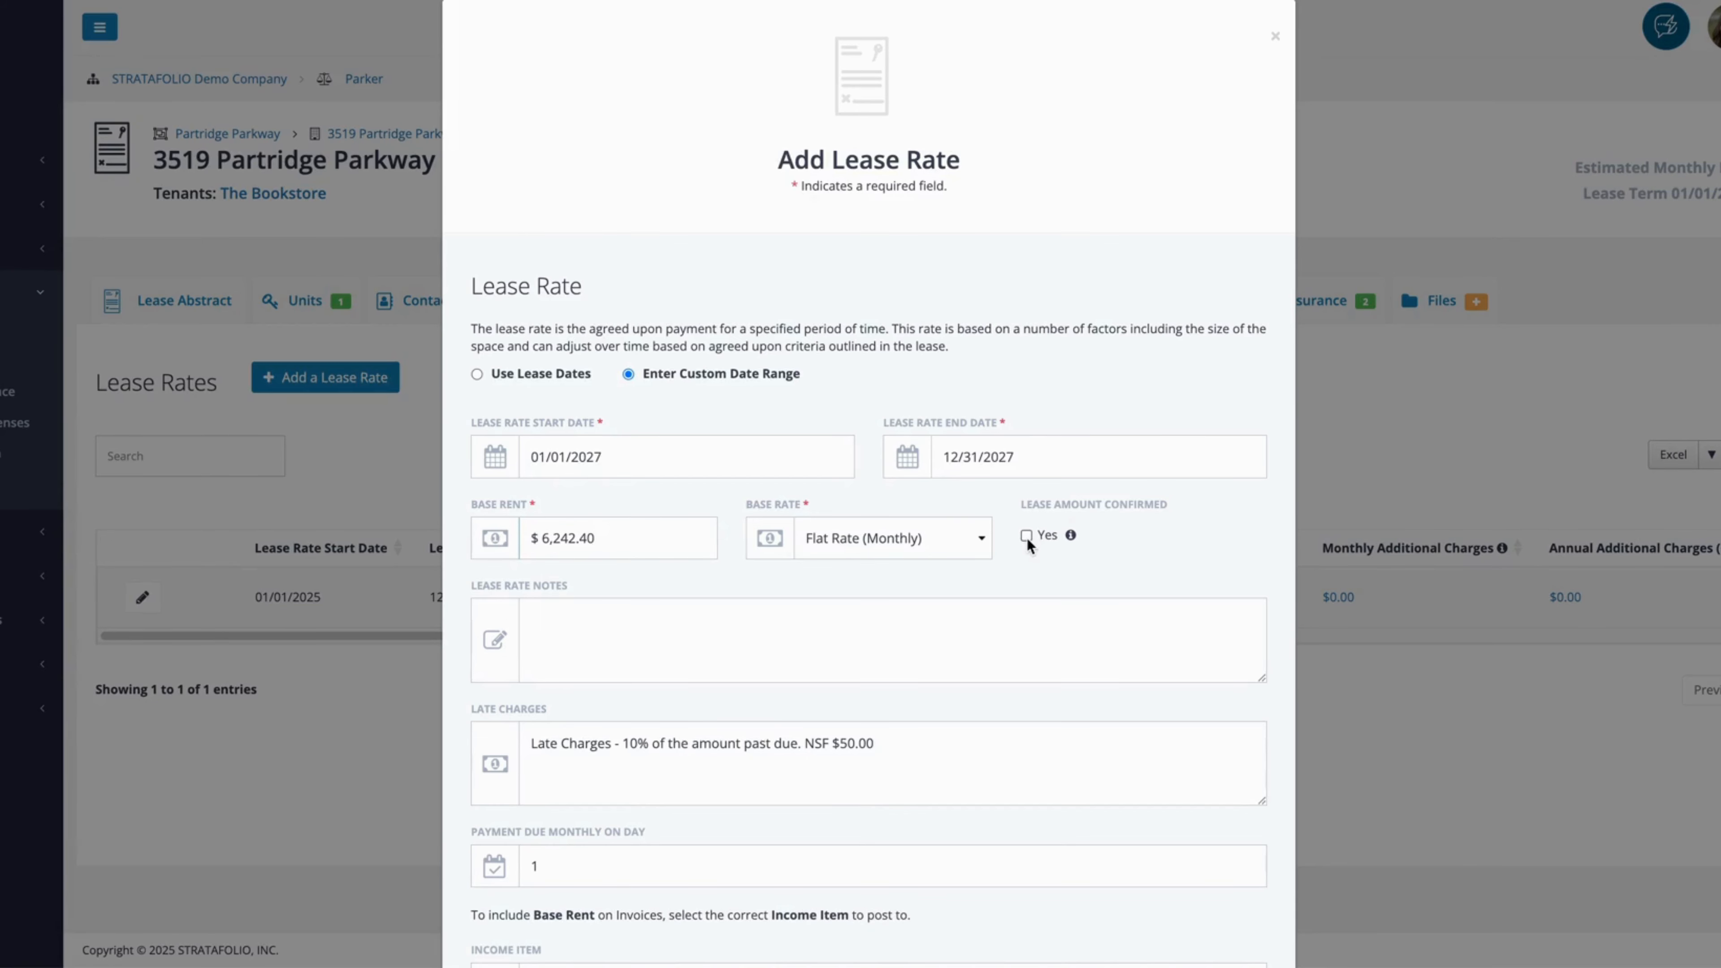
pyautogui.click(981, 615)
pyautogui.write('Original Lease - 2% increase annually')
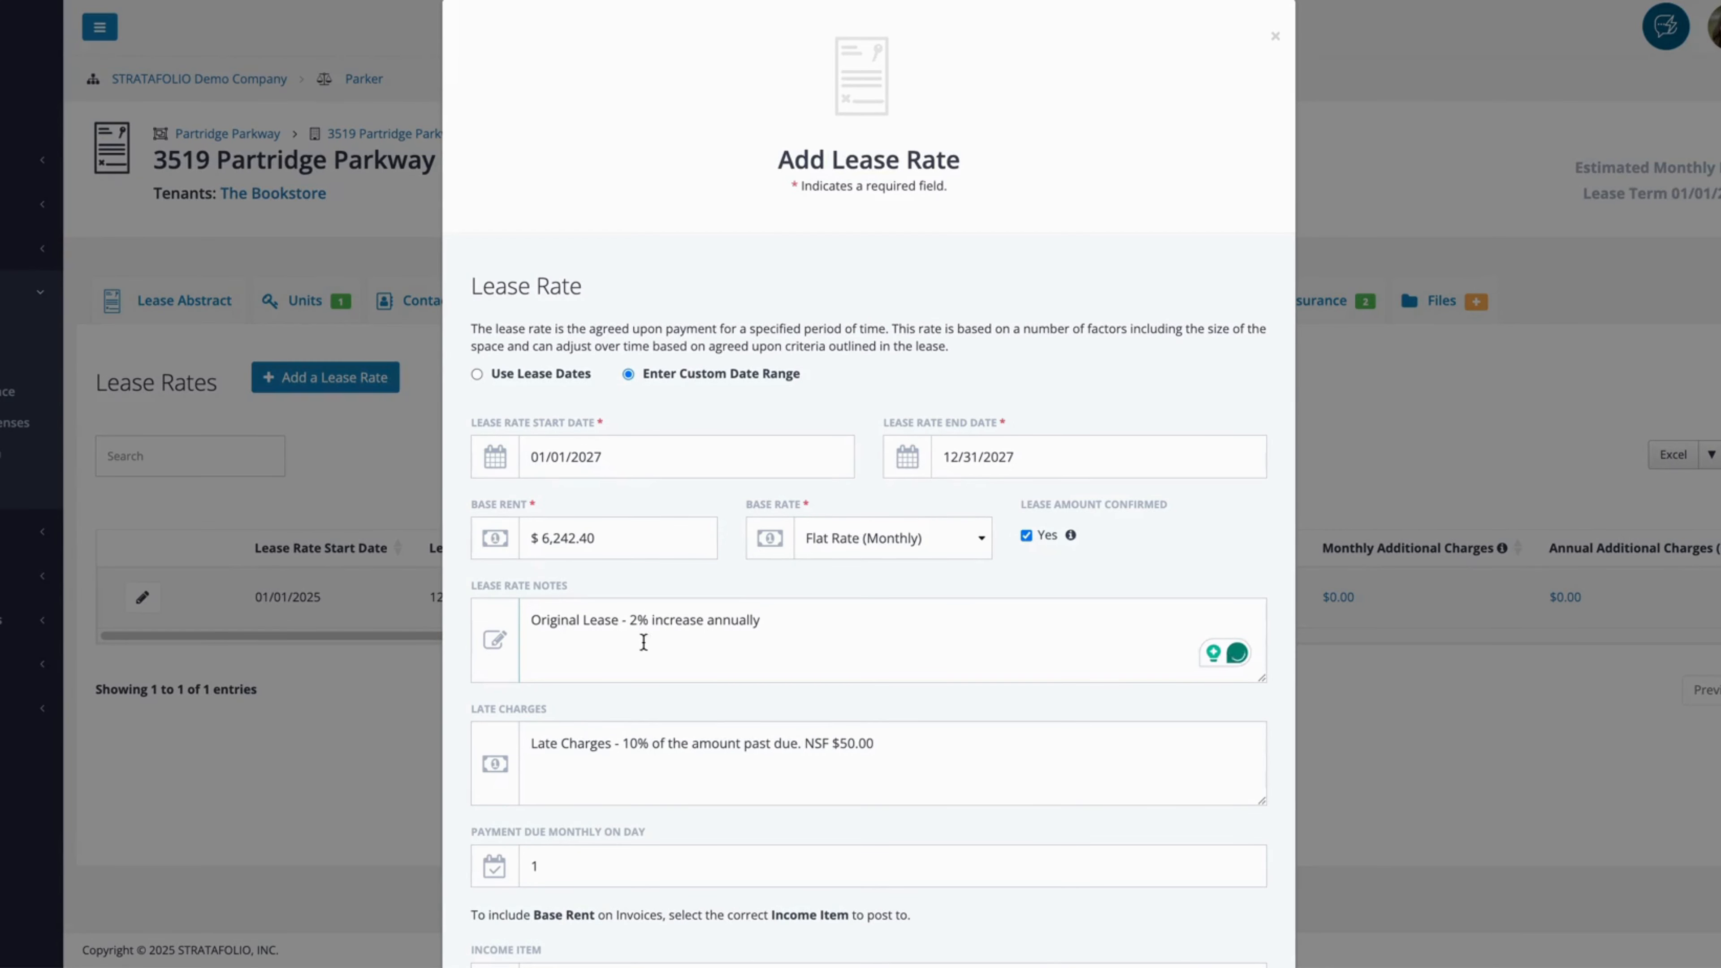
# Save the 2027 lease rate without adding another one.
pyautogui.scroll(-1, 727, 641)
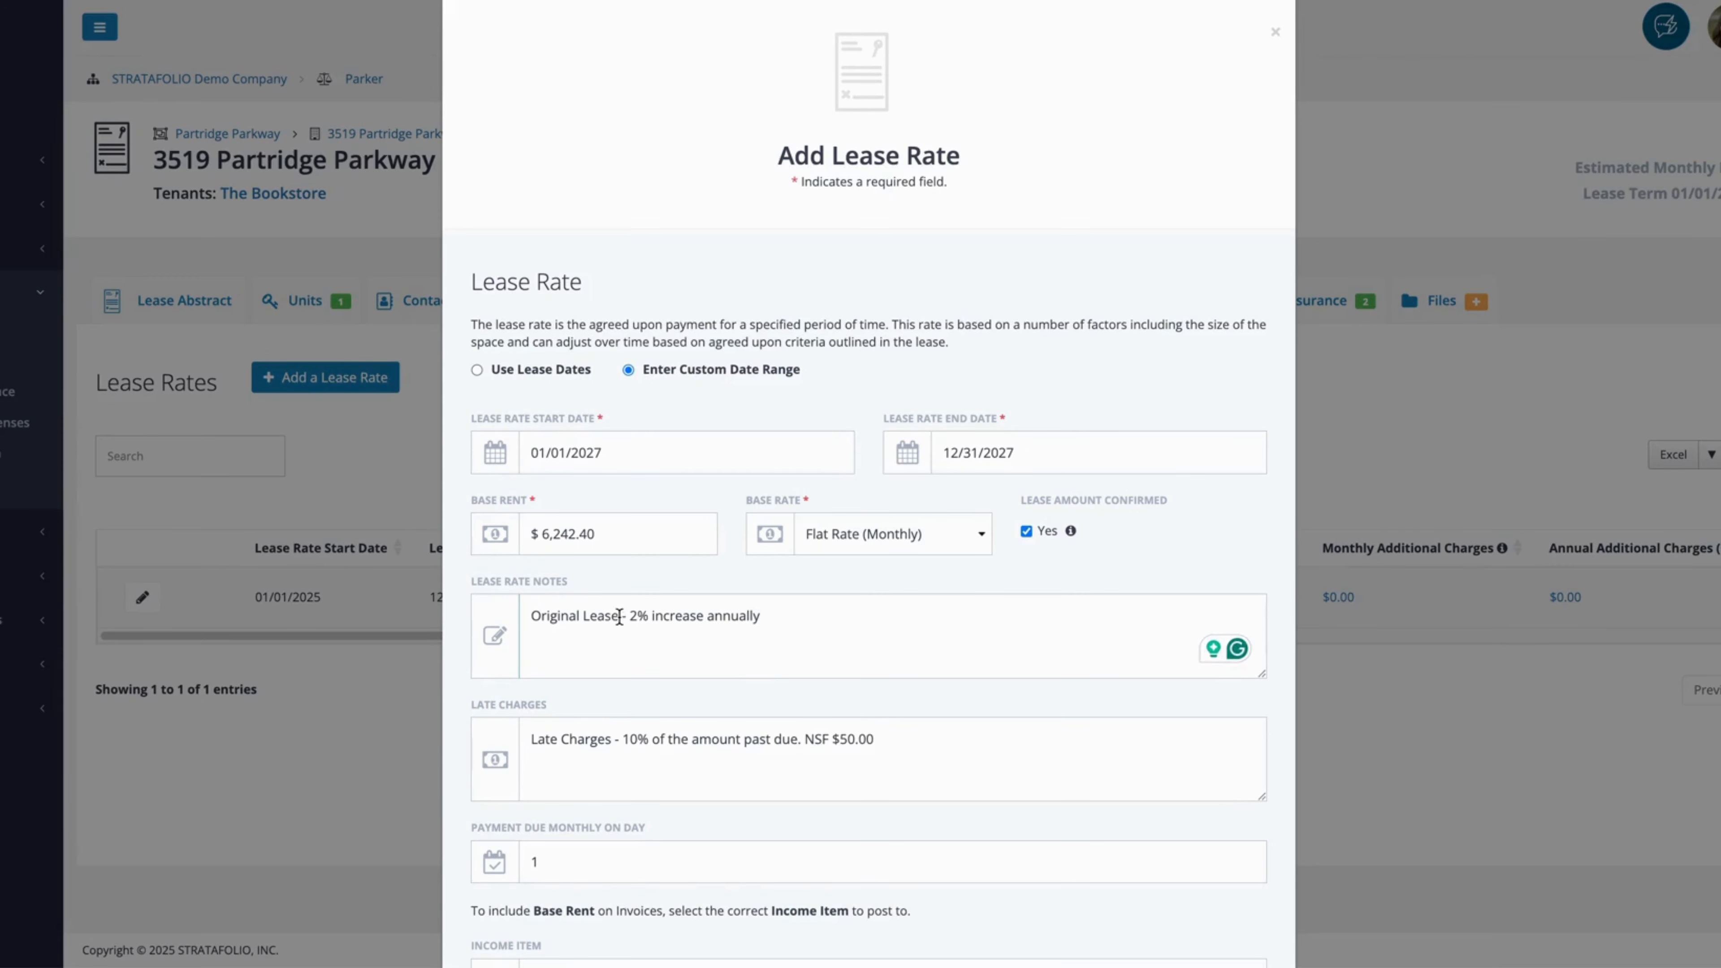
pyautogui.moveTo(619, 617); pyautogui.dragTo(530, 616)
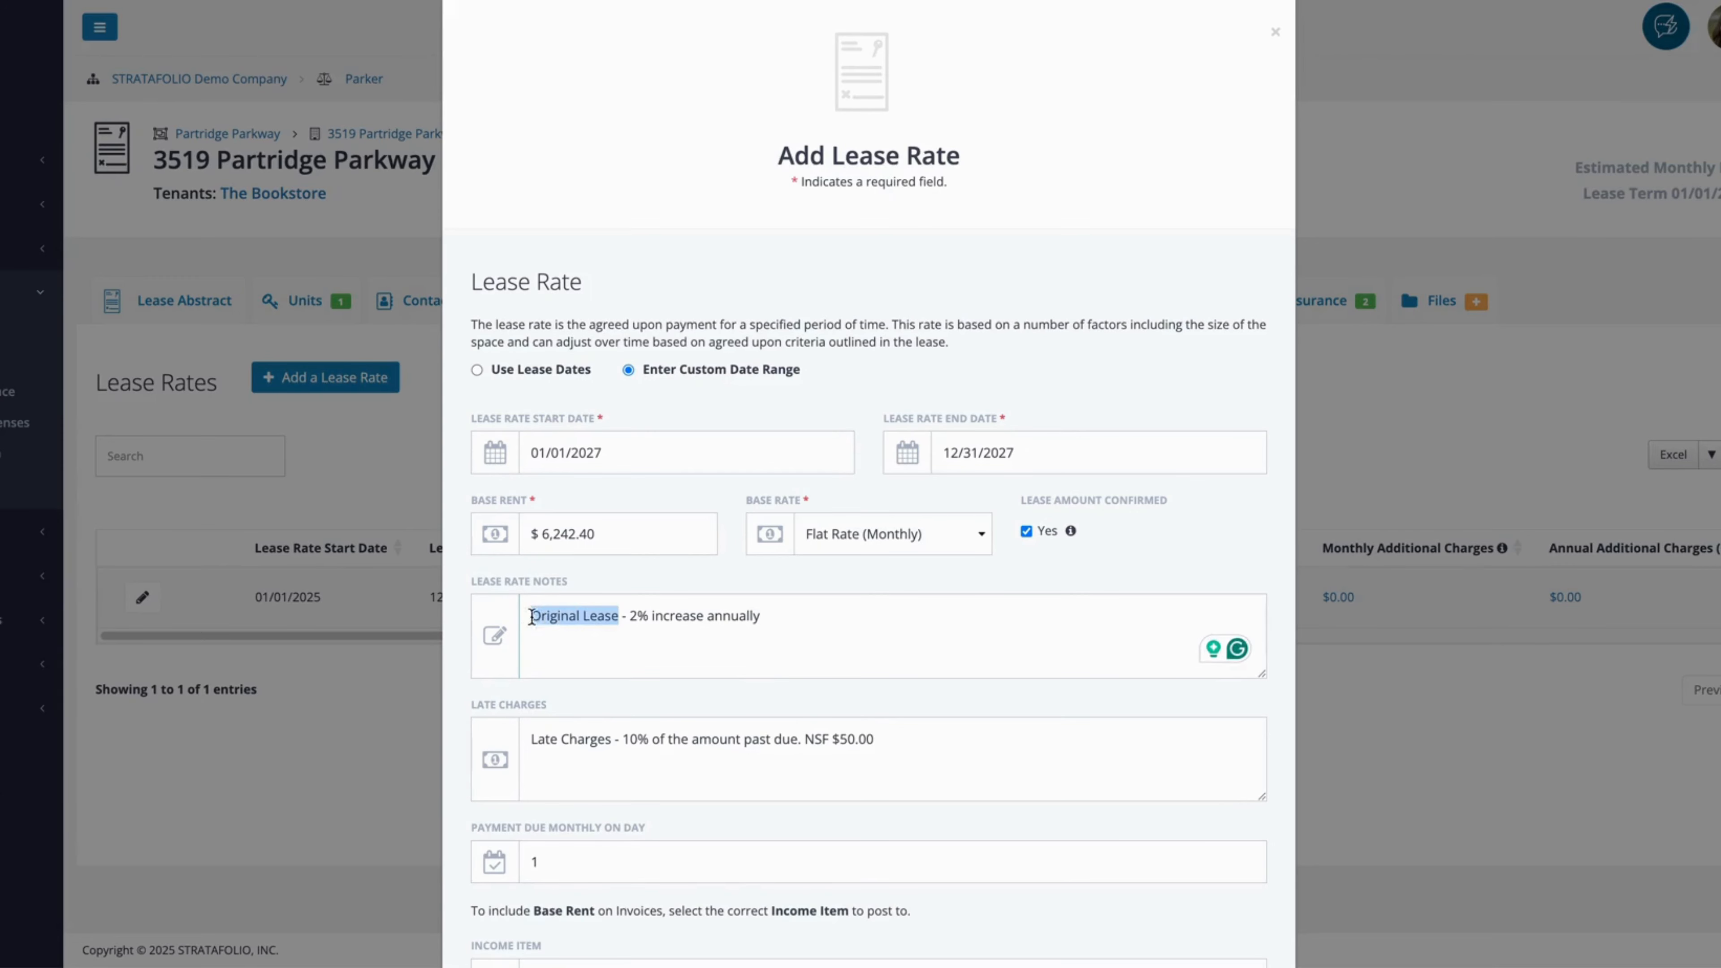
pyautogui.click(690, 639)
pyautogui.scroll(-1, 797, 631)
pyautogui.scroll(-7, 798, 631)
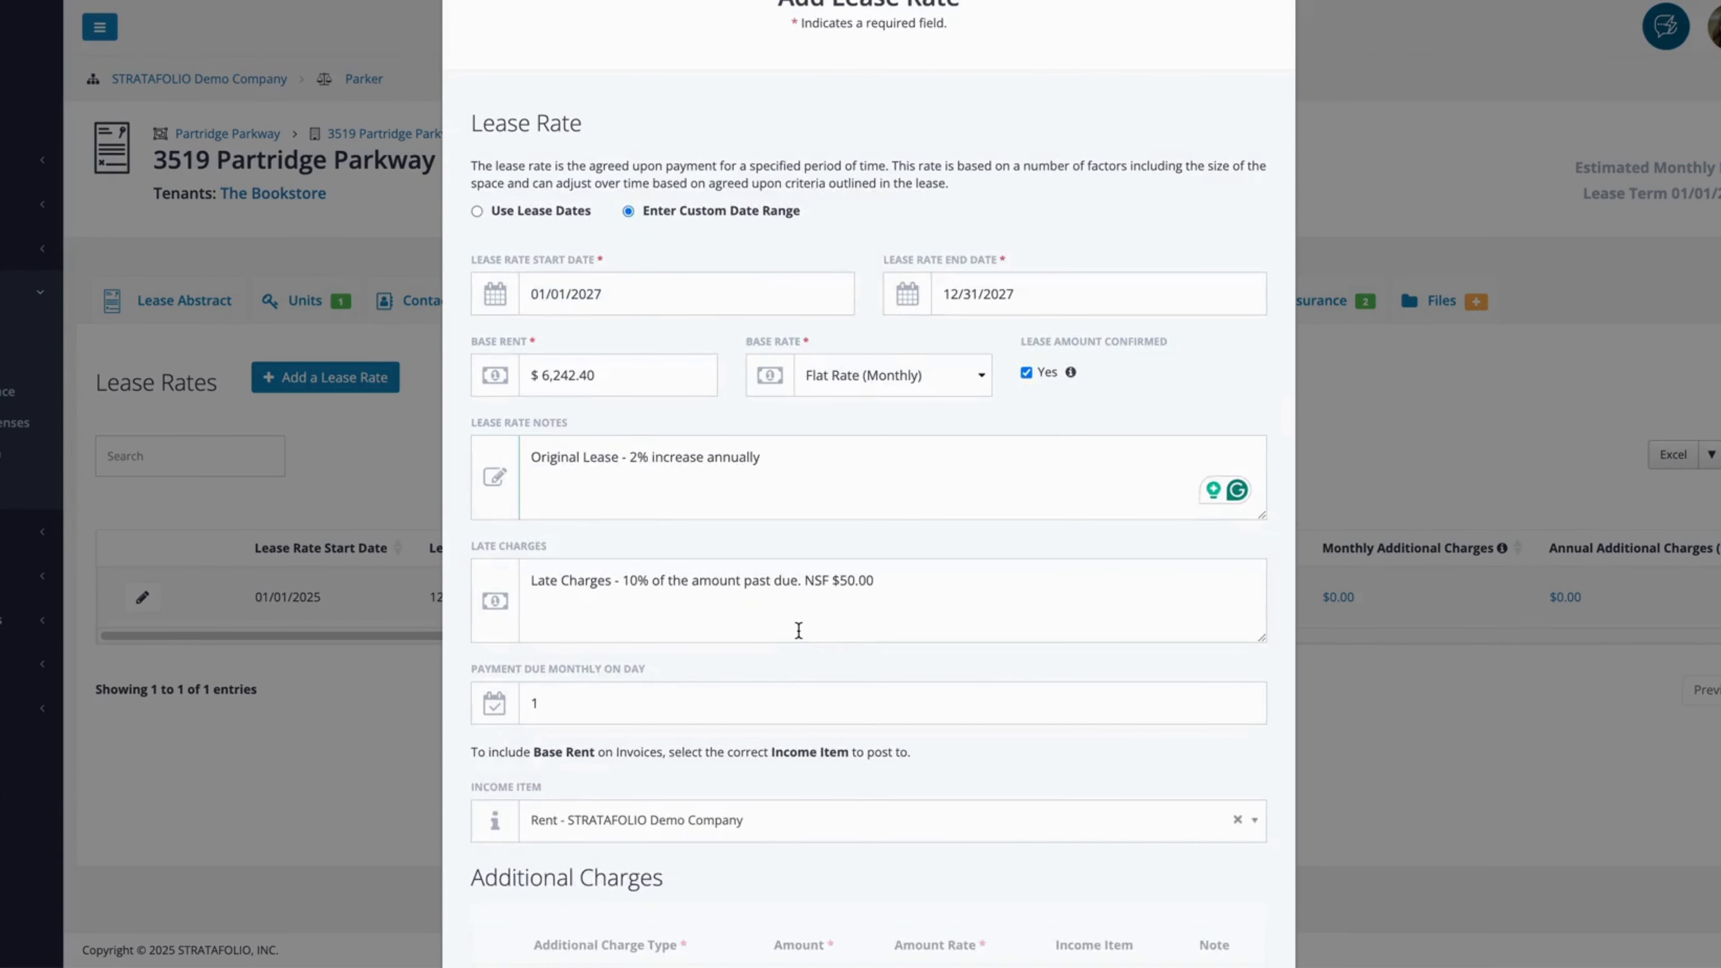
pyautogui.click(526, 855)
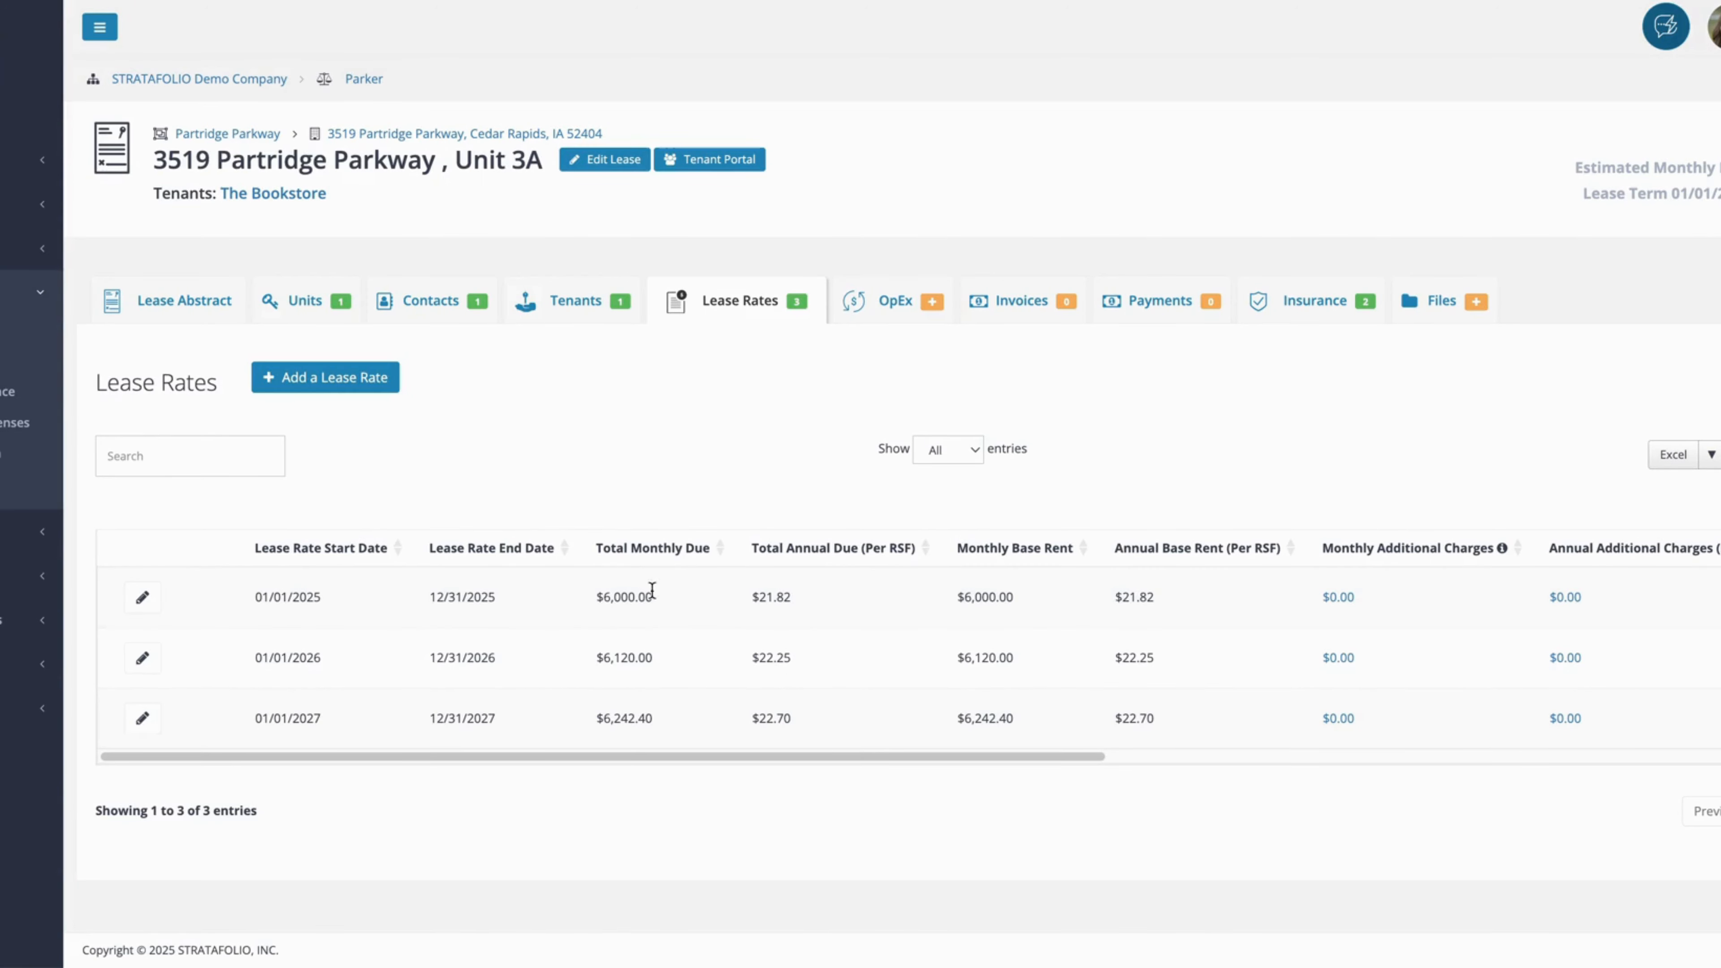
# Review all columns of the lease rates table and check the prefilled dates in a blank lease rate form without saving it.
pyautogui.moveTo(657, 757); pyautogui.dragTo(1641, 634)
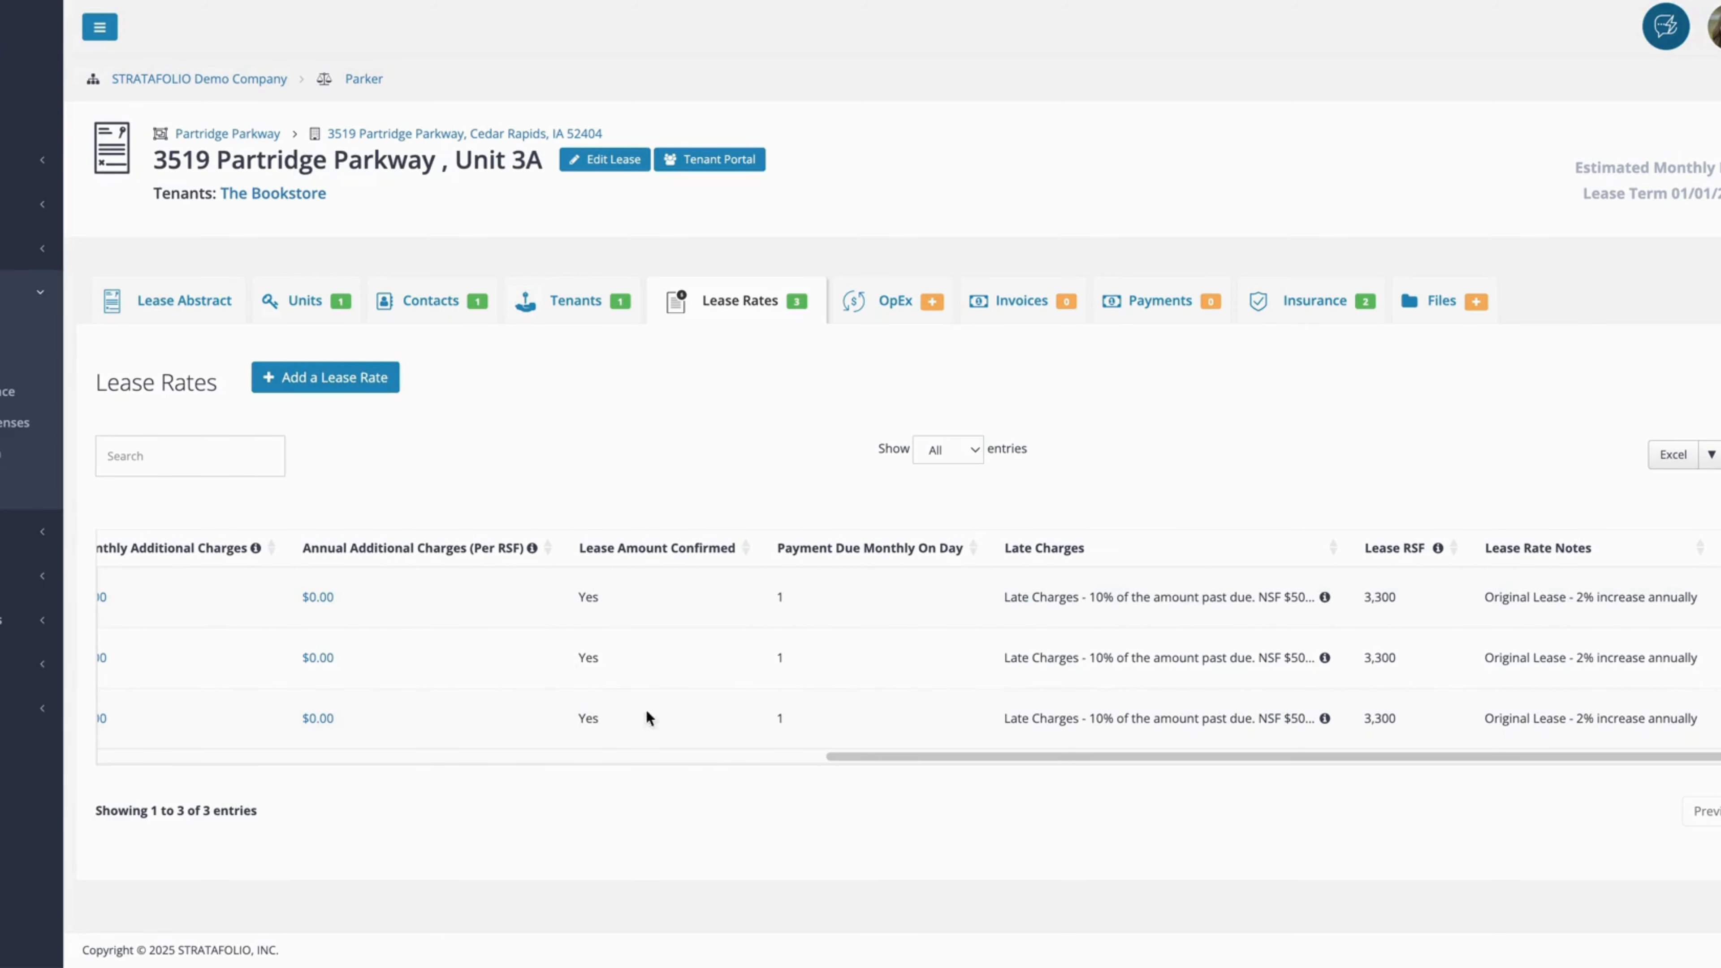
pyautogui.moveTo(946, 758); pyautogui.dragTo(68, 694)
pyautogui.click(359, 377)
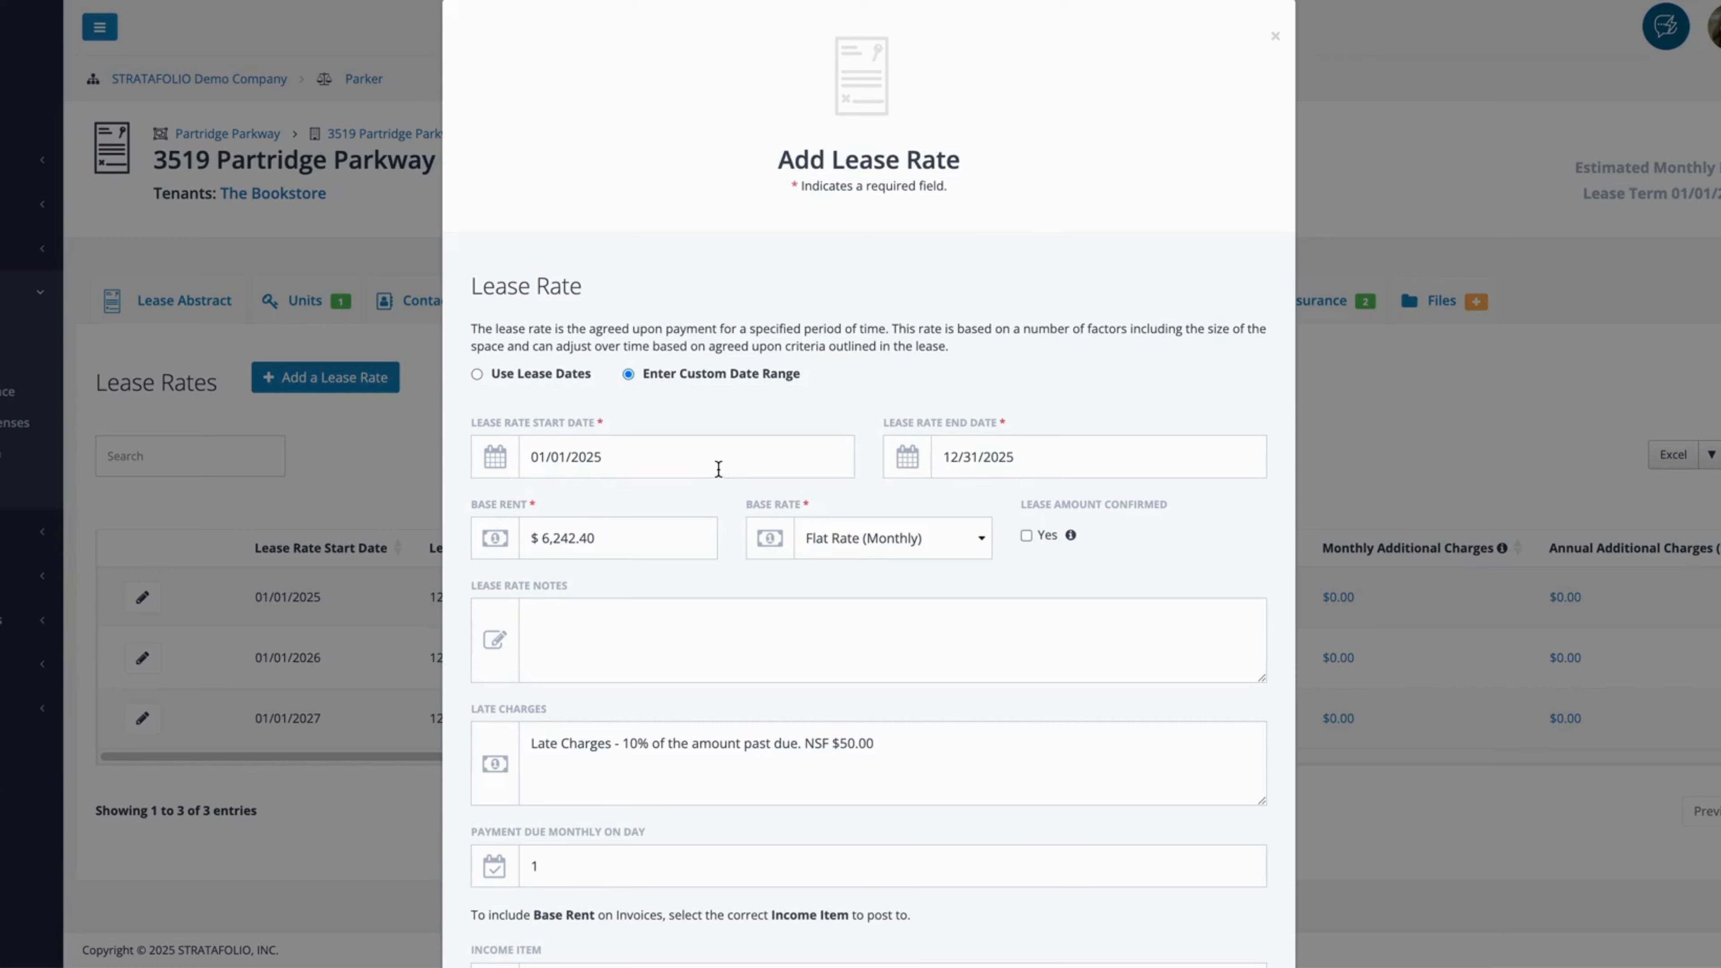
pyautogui.click(1275, 35)
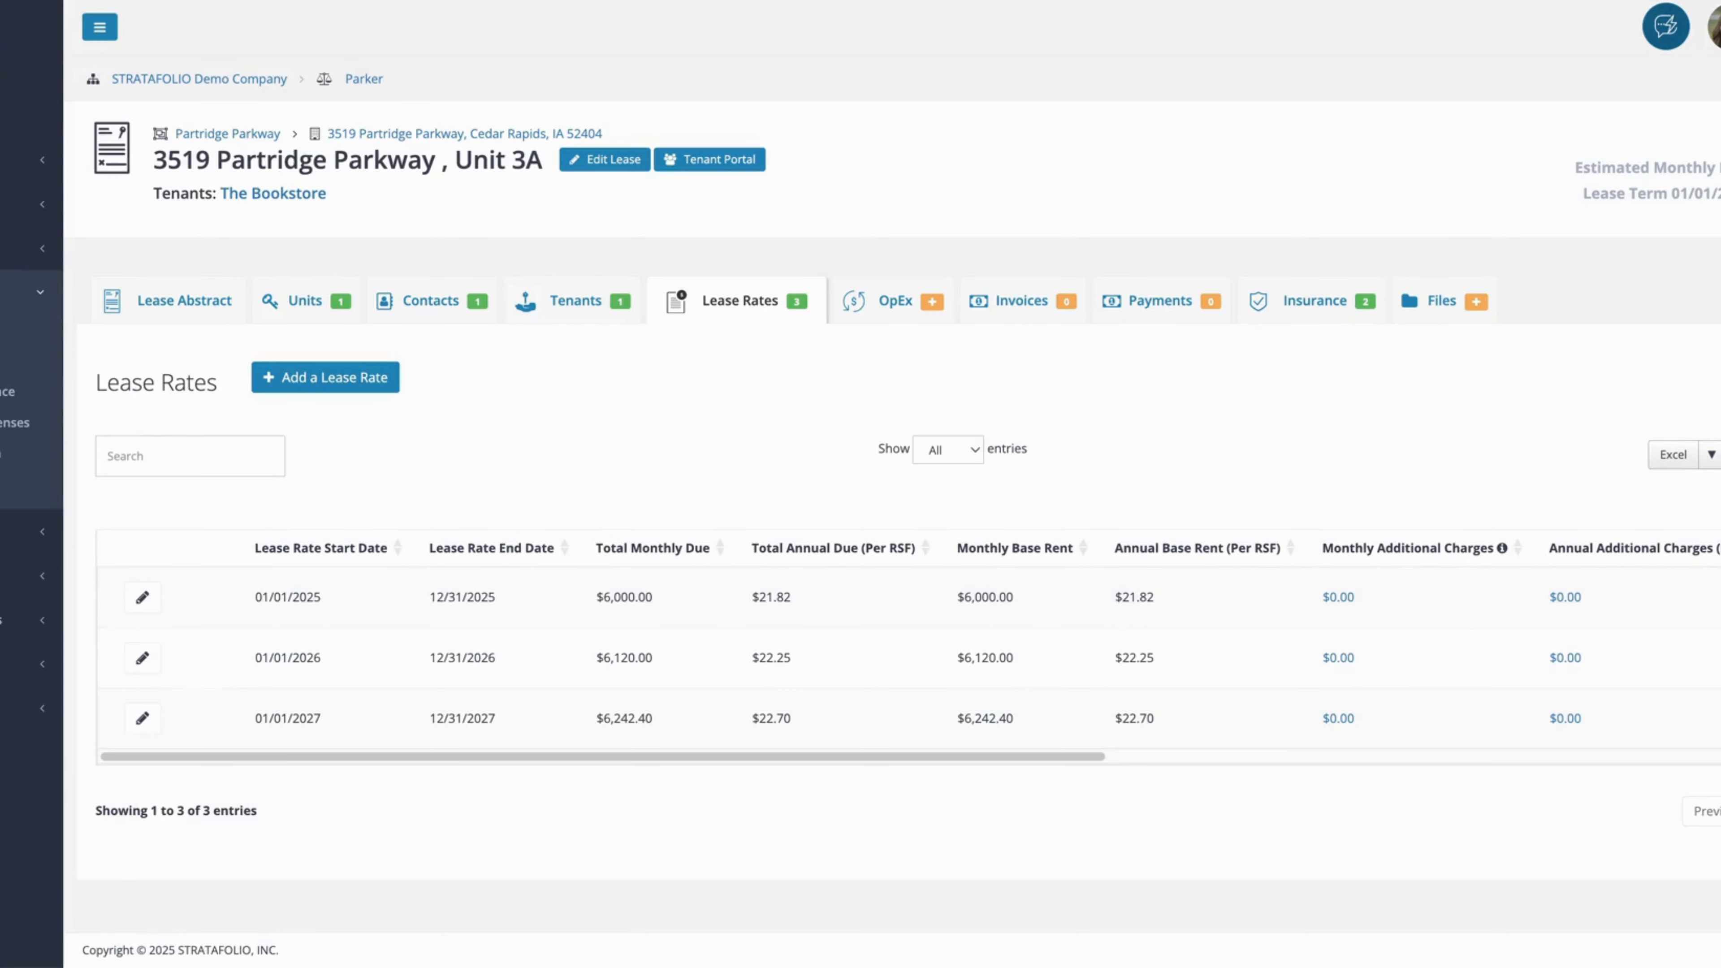
pyautogui.moveTo(1720, 194); pyautogui.dragTo(1672, 194)
pyautogui.click(1715, 194)
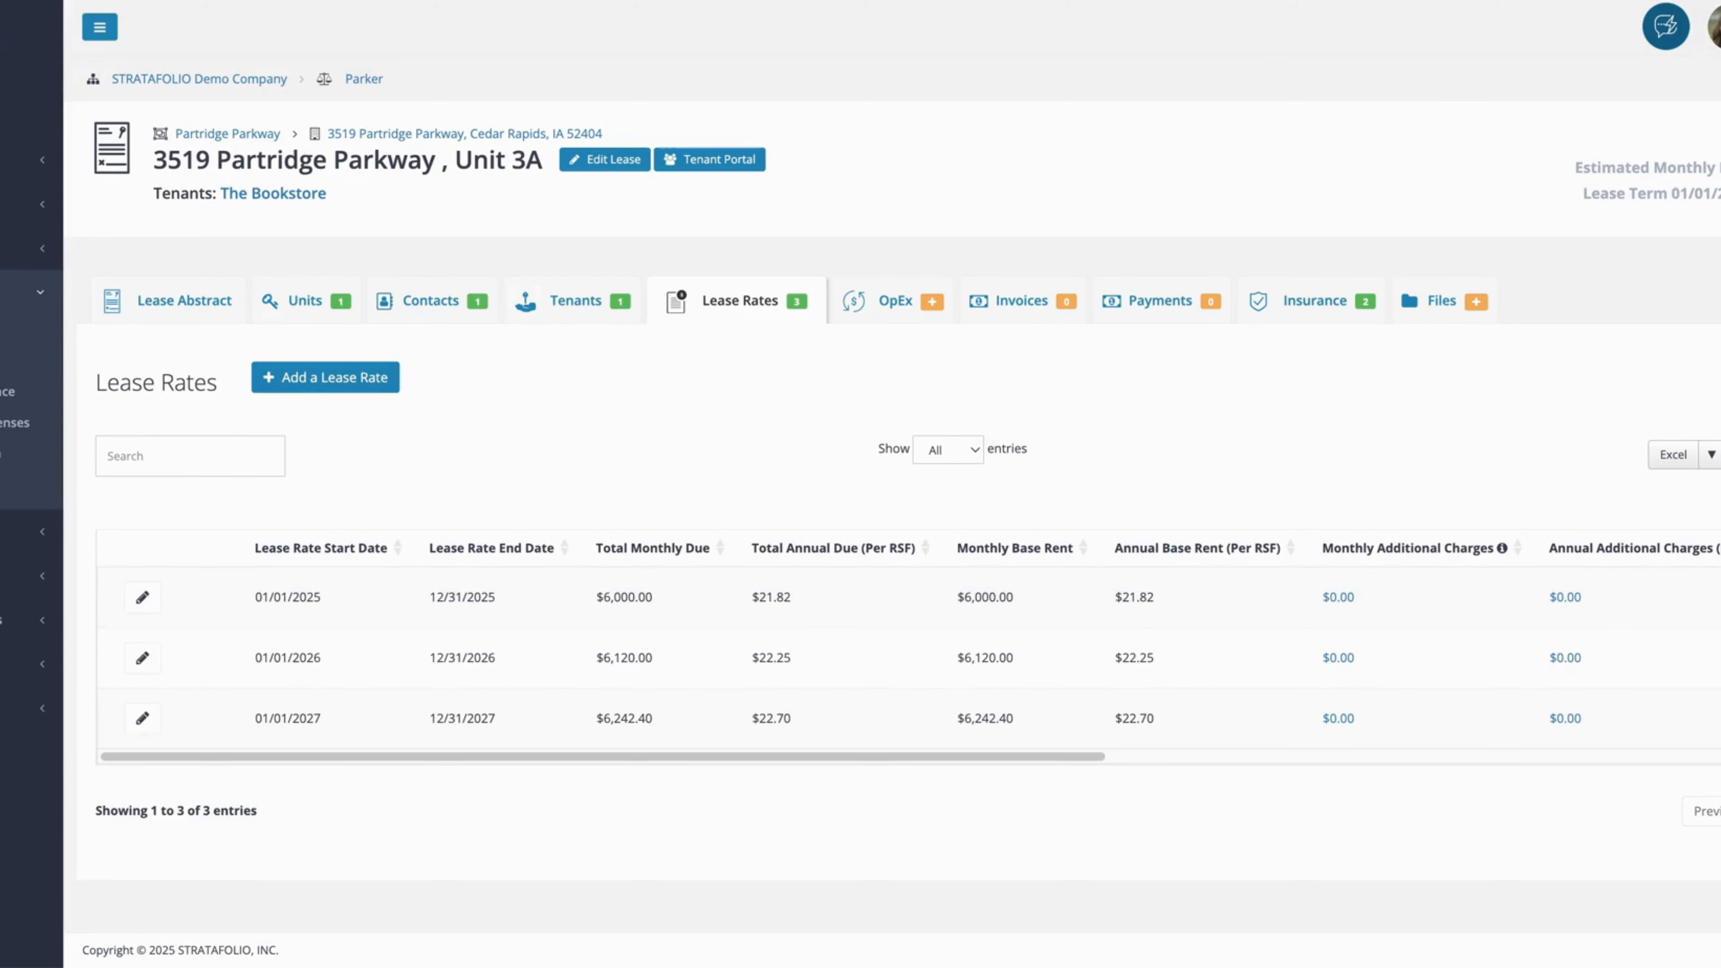